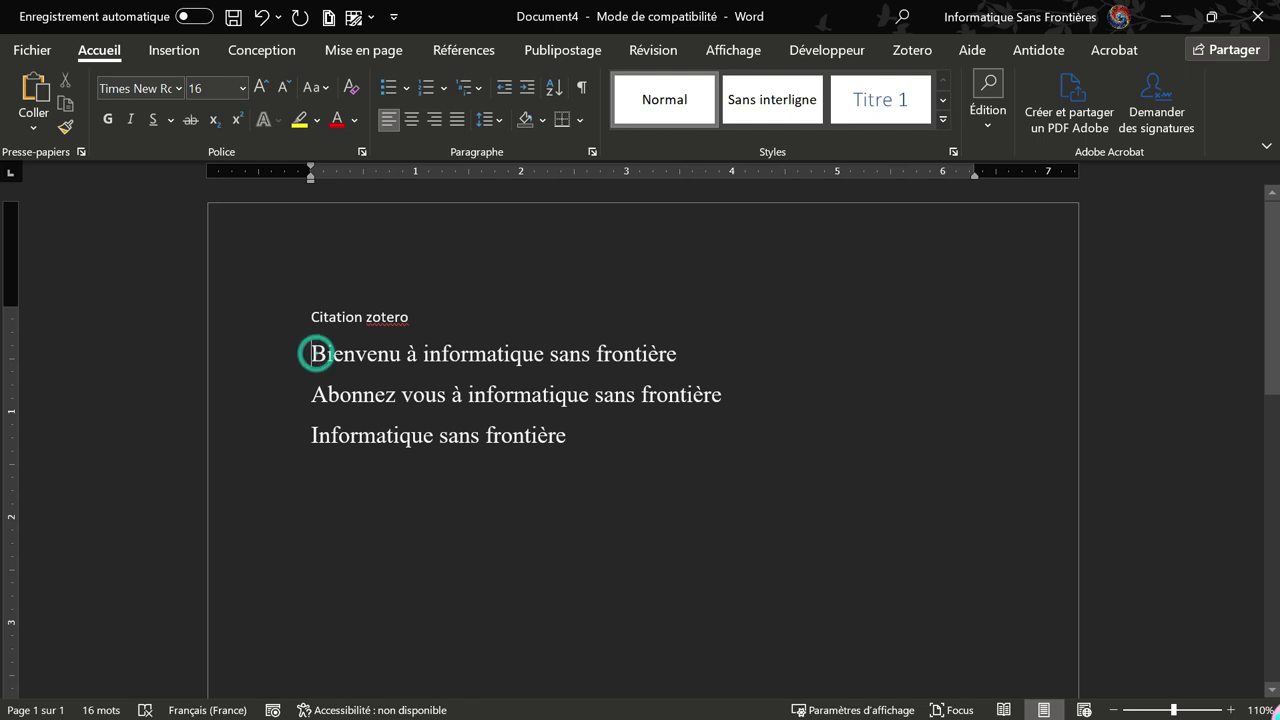
Enclose the sentence "Bienvenu à informatique sans frontière" in French quotation marks
{"action": "type", "text": "\""}
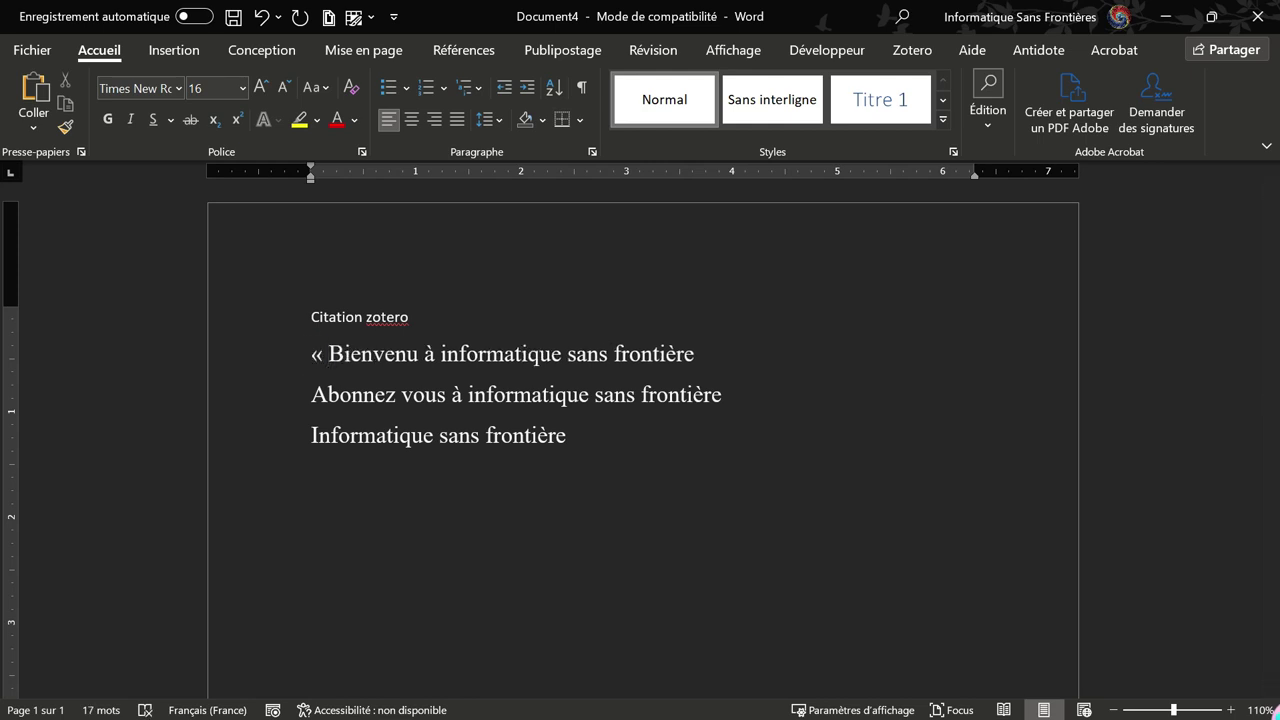
{"action": "left_click", "coordinate": [694, 354]}
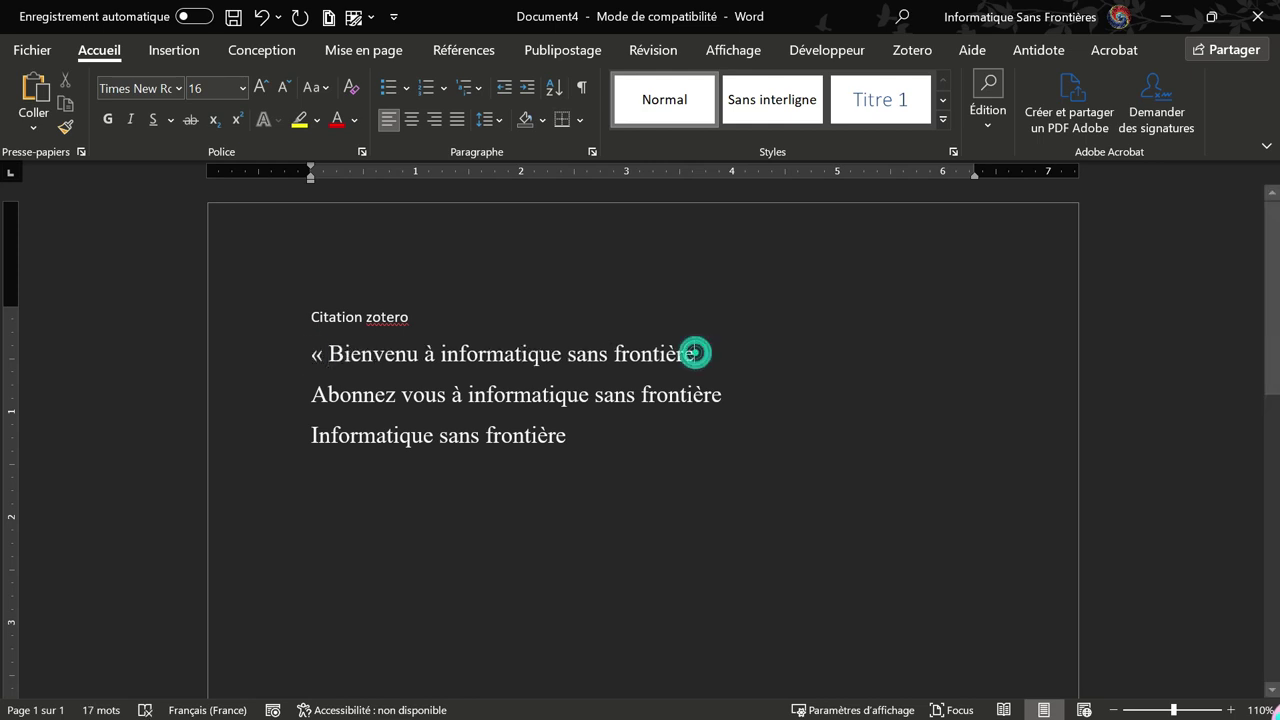
{"action": "type", "text": "\""}
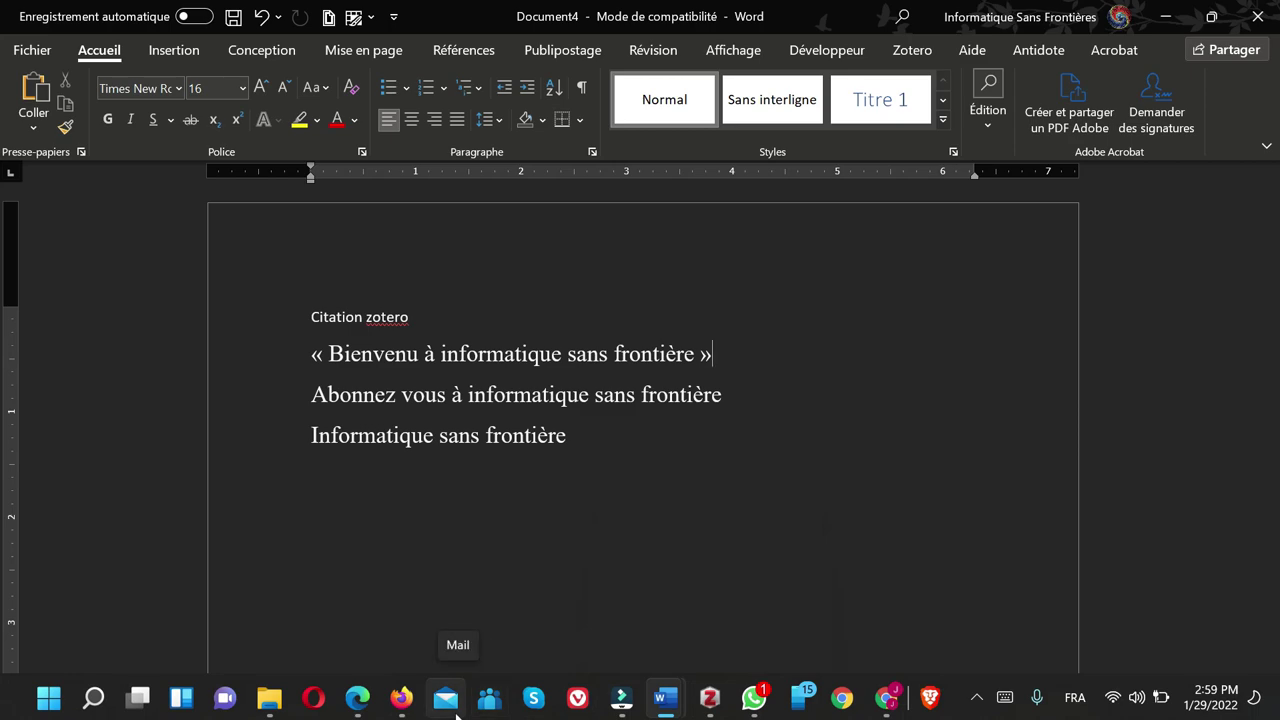
Switch to Edge and open the Decitre page for "Au nom de l'humanité - L'audace mondiale" from the Bing results
{"action": "left_click", "coordinate": [357, 700]}
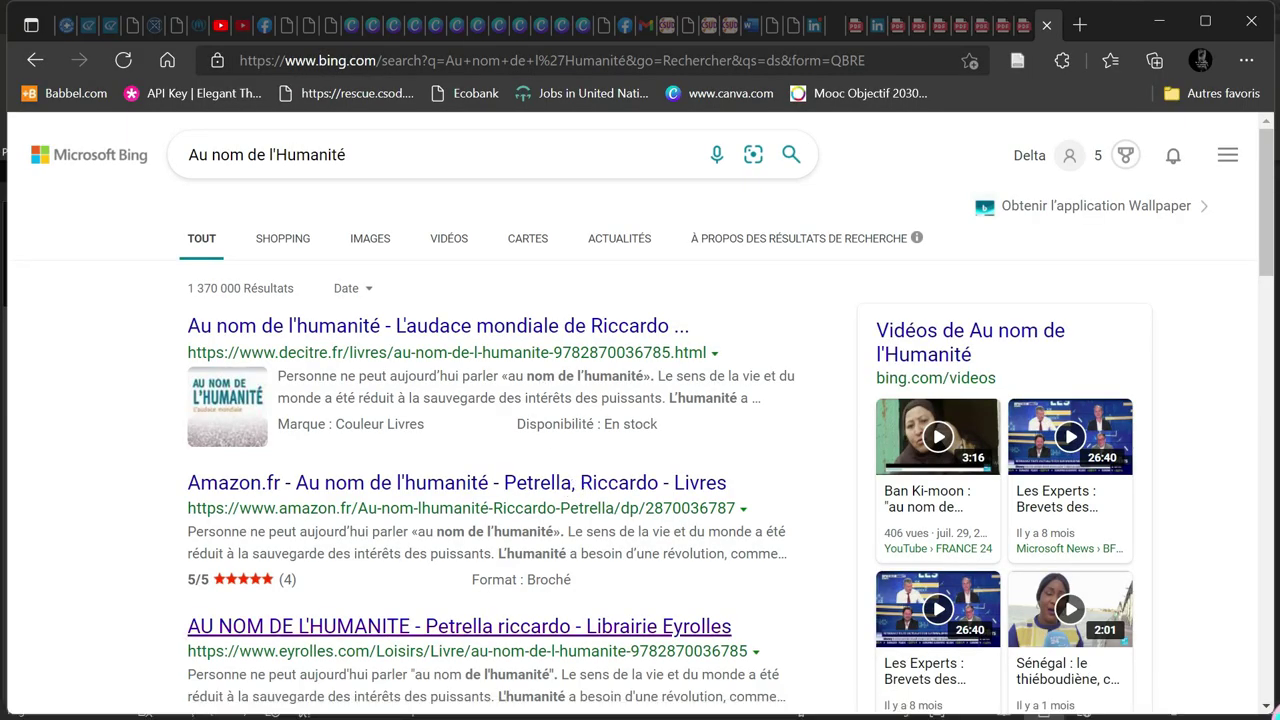
{"action": "scroll", "coordinate": [640, 414], "scroll_direction": "down", "scroll_amount": 1}
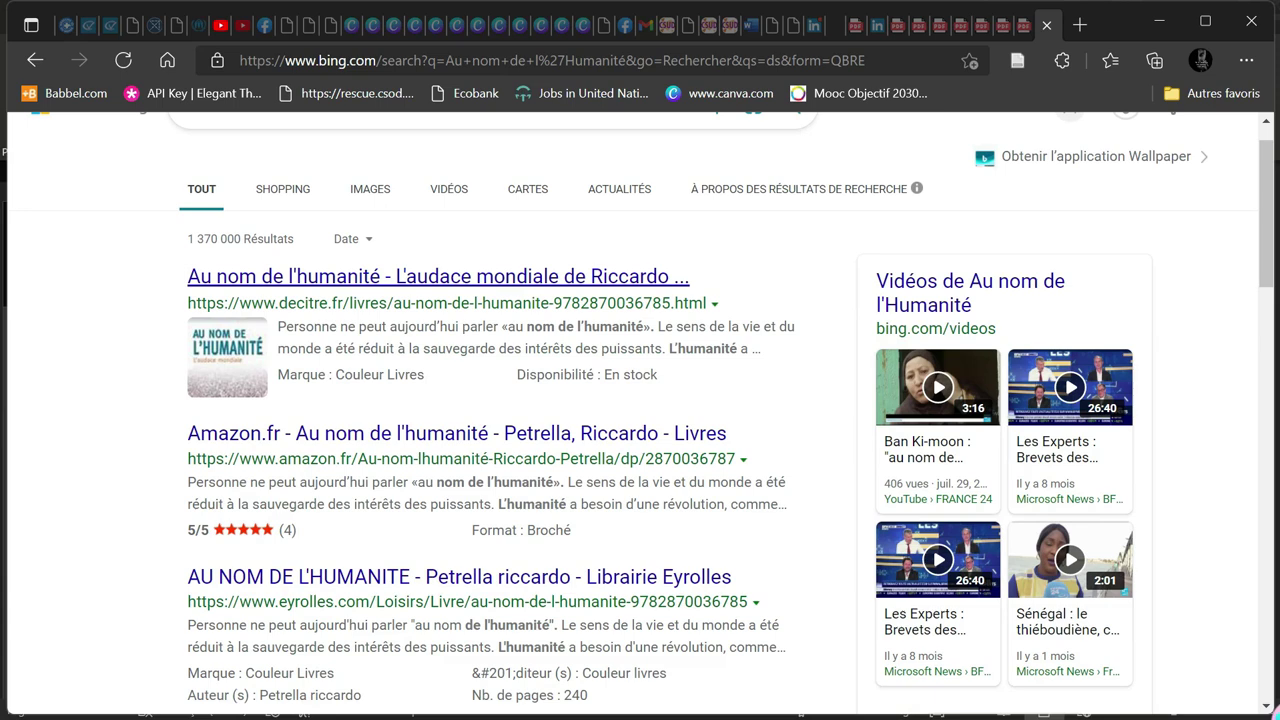
{"action": "left_click", "coordinate": [412, 278]}
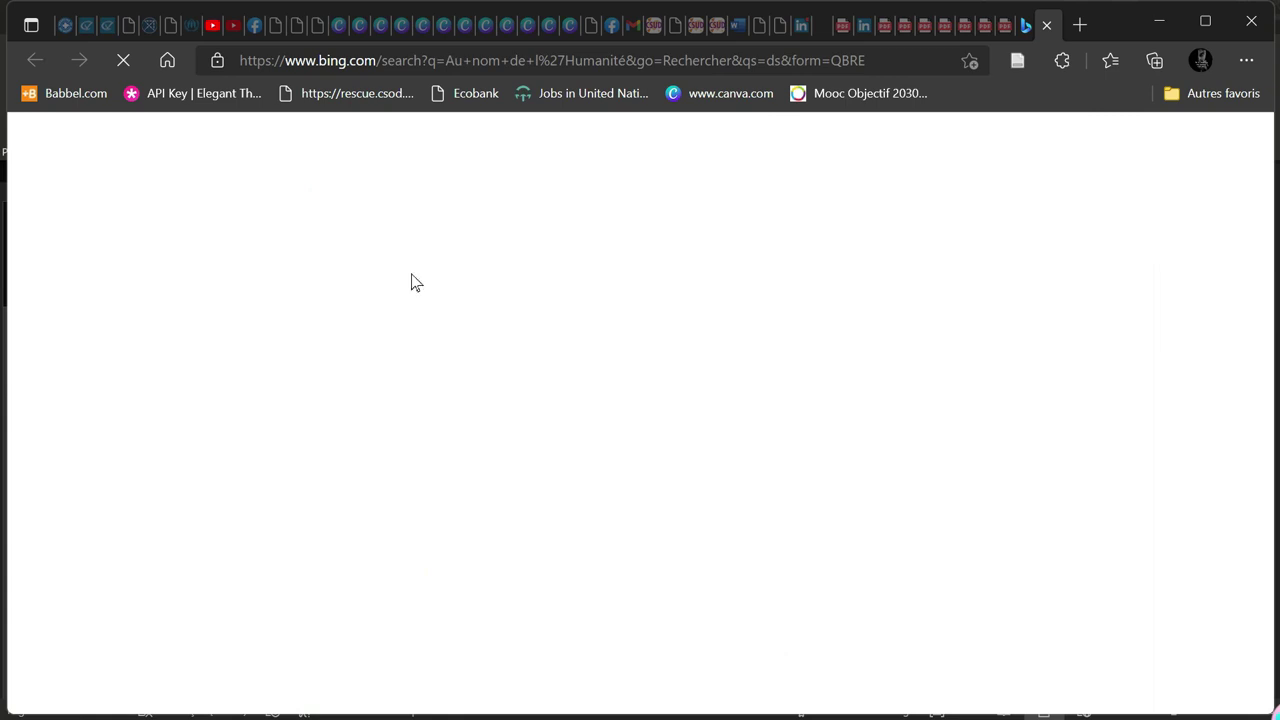
{"action": "scroll", "coordinate": [995, 583], "scroll_direction": "down", "scroll_amount": 1}
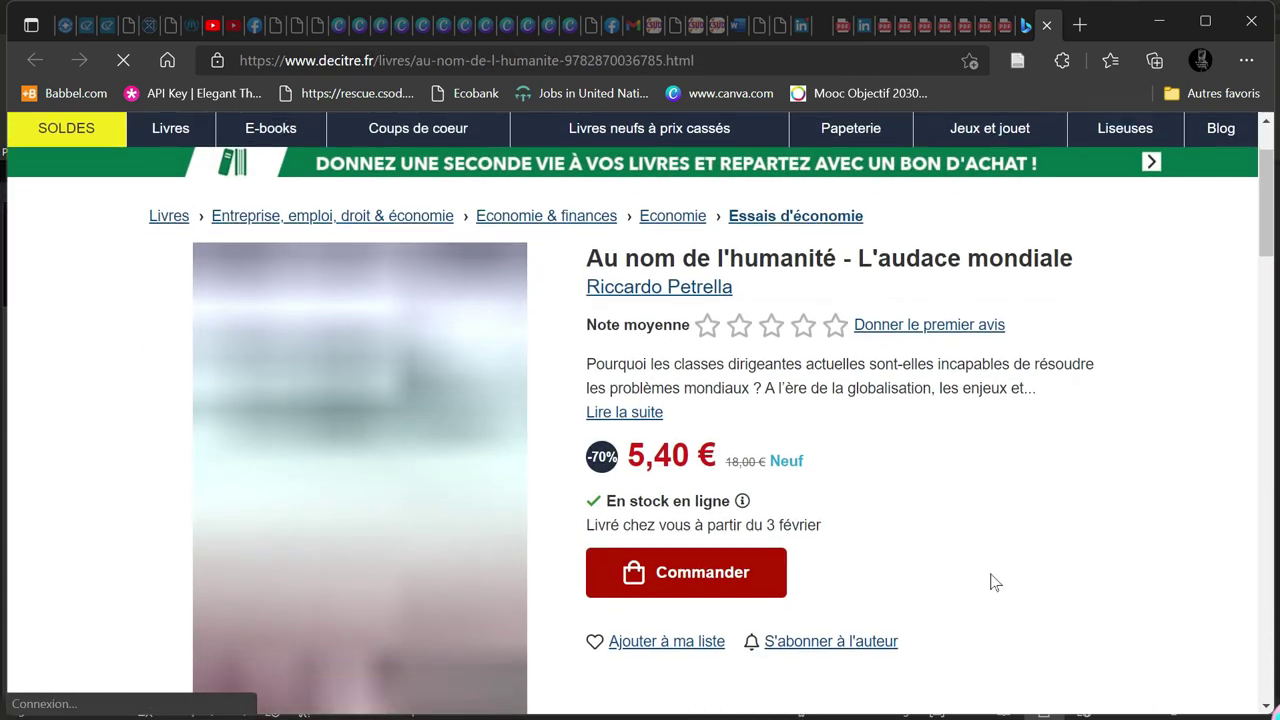
{"action": "scroll", "coordinate": [995, 583], "scroll_direction": "down", "scroll_amount": 3}
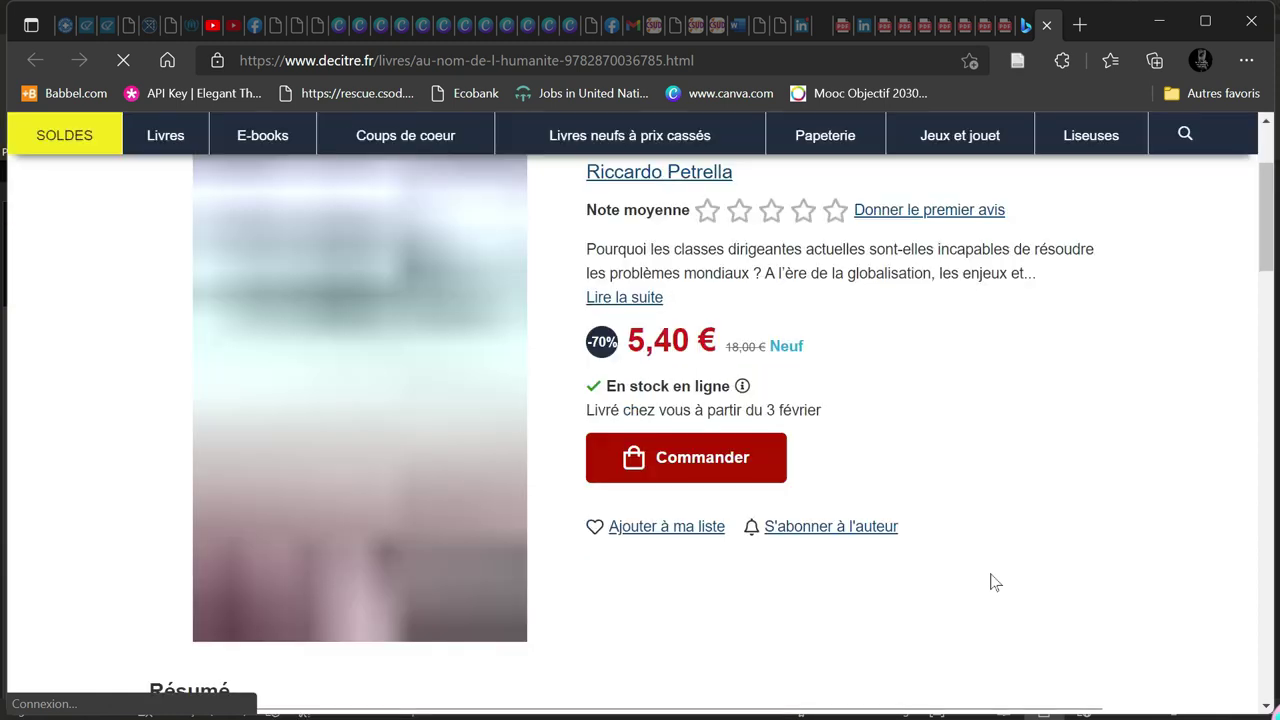
{"action": "scroll", "coordinate": [995, 583], "scroll_direction": "up", "scroll_amount": 4}
{"action": "scroll", "coordinate": [995, 583], "scroll_direction": "down", "scroll_amount": 1}
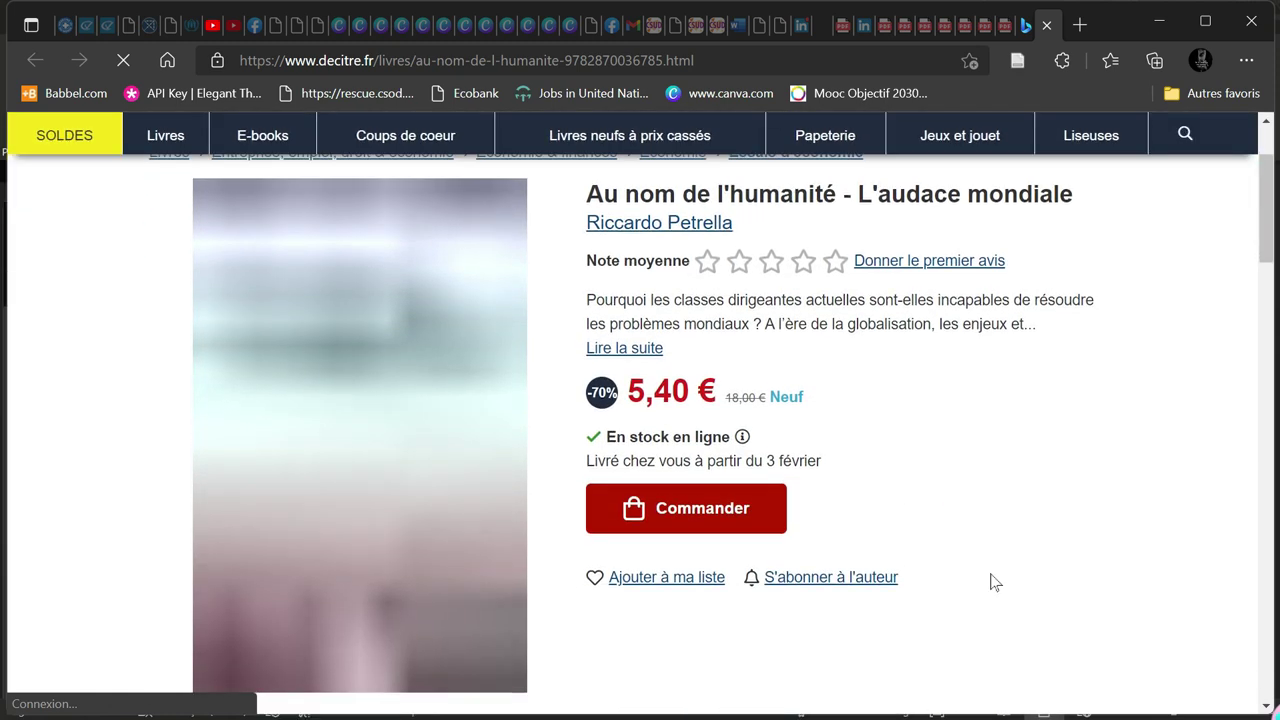
{"action": "scroll", "coordinate": [995, 583], "scroll_direction": "up", "scroll_amount": 1}
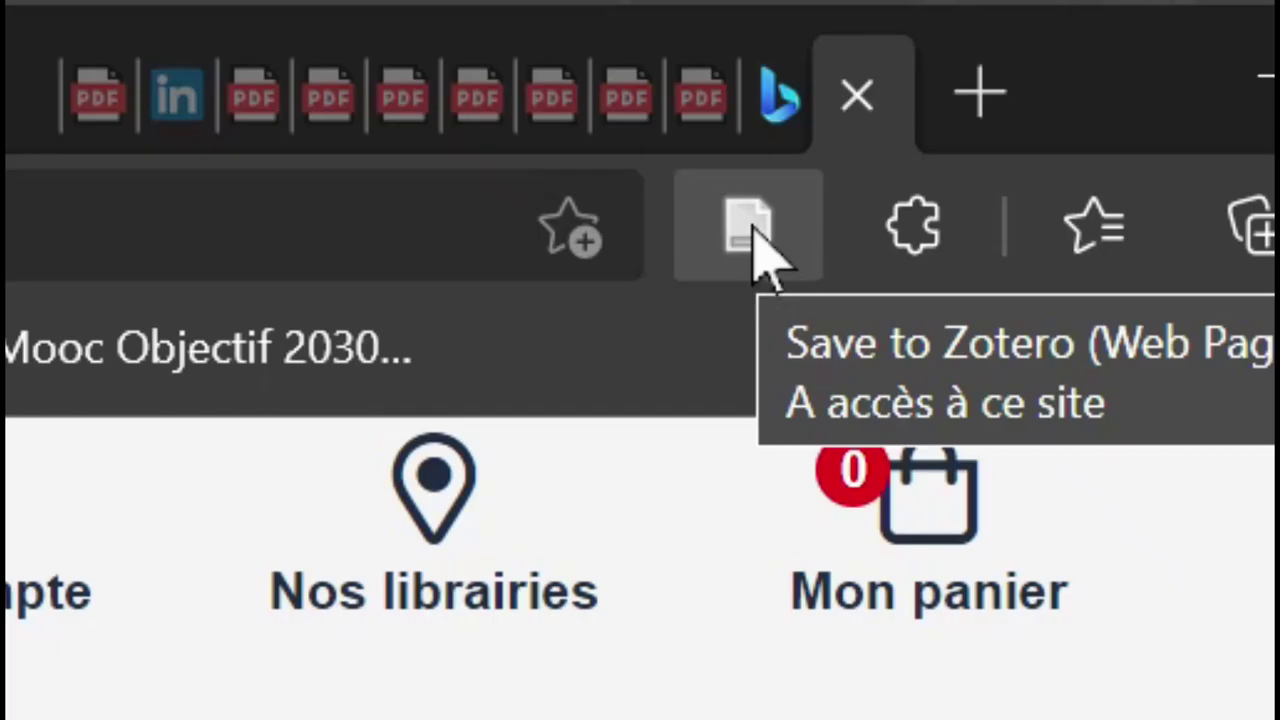
Save the Decitre book page to Ma bibliothèque with the Zotero connector
{"action": "left_click", "coordinate": [753, 236]}
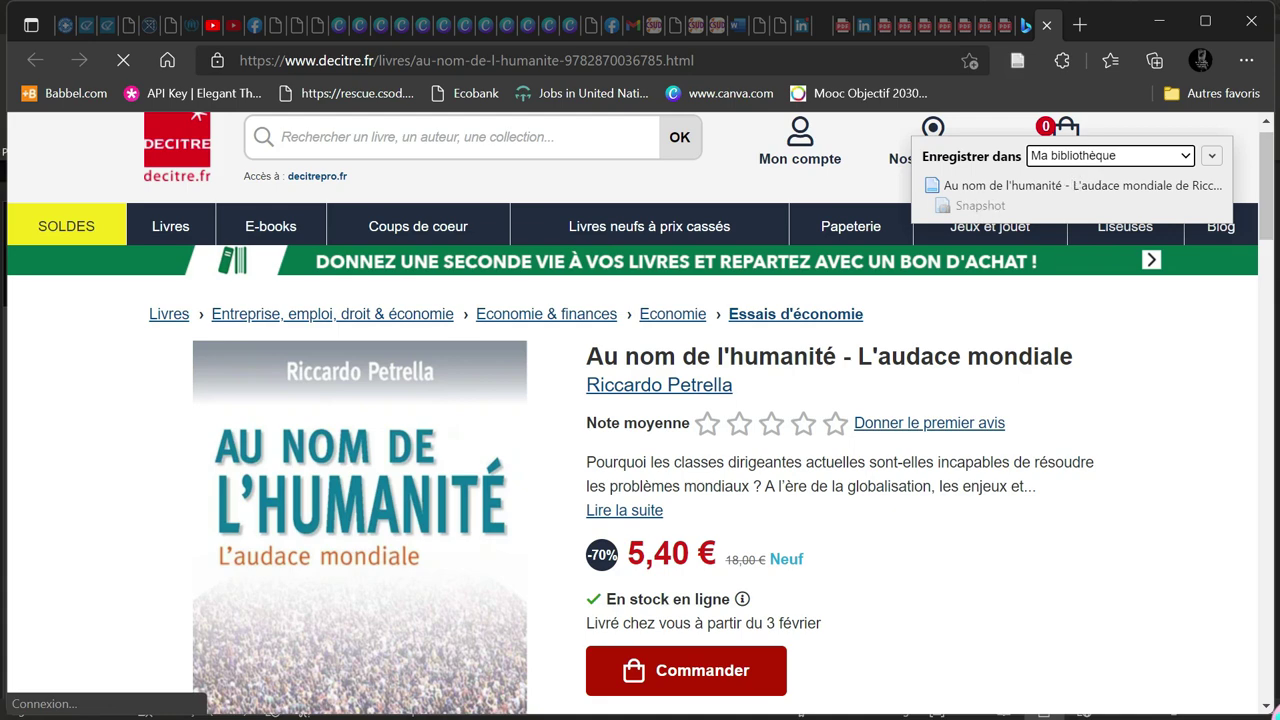
{"action": "left_click", "coordinate": [1211, 156]}
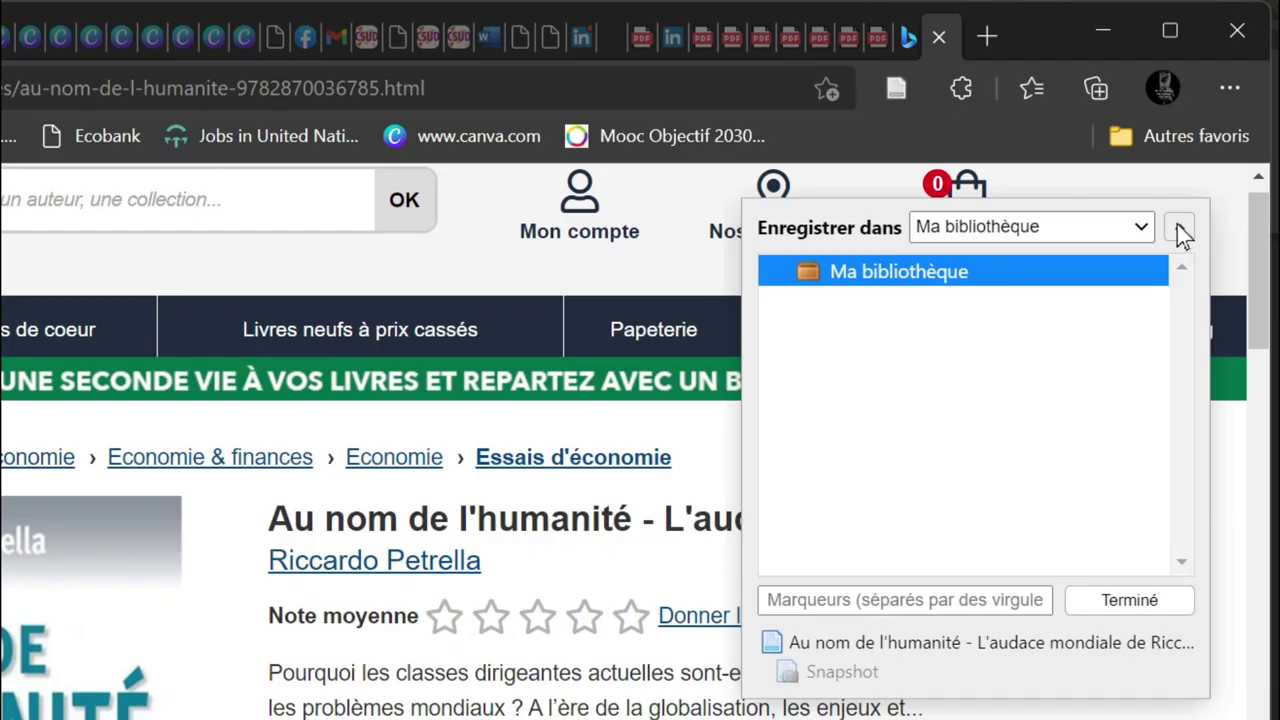
{"action": "left_click", "coordinate": [1180, 231]}
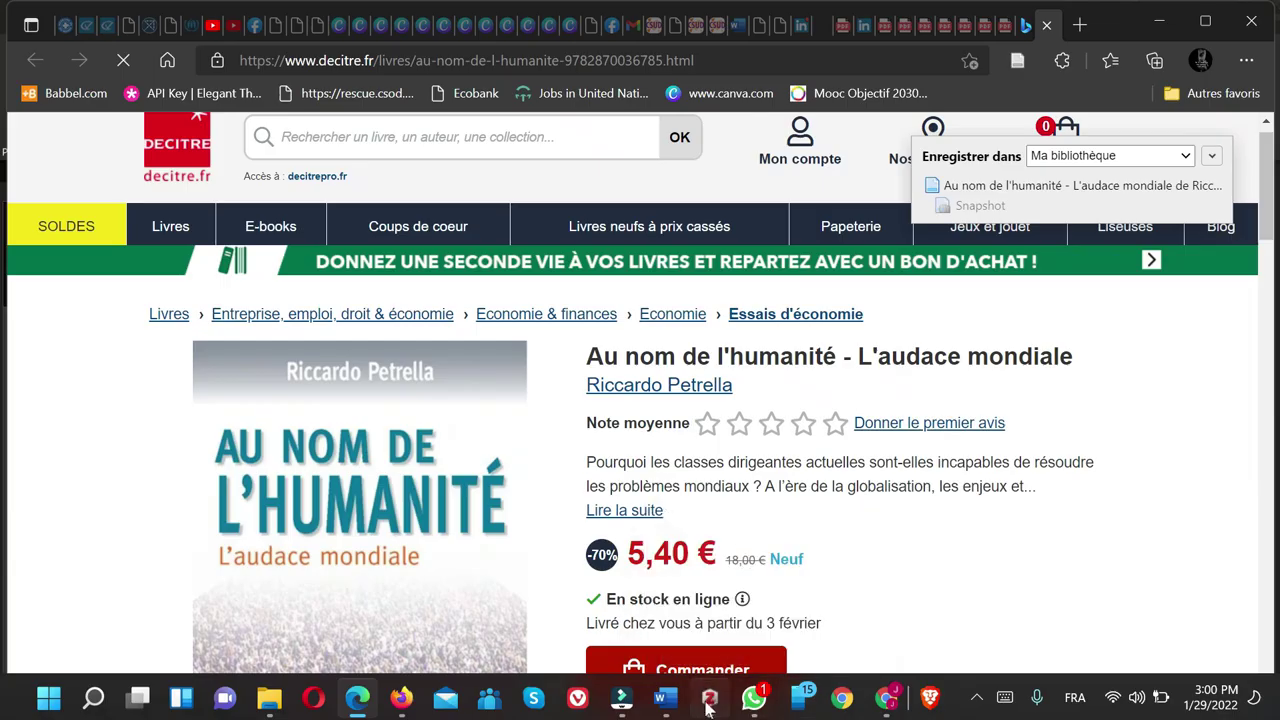
Switch to Zotero and examine the bibliographic details of the saved "Au nom de l'humanité" item
{"action": "left_click", "coordinate": [709, 697]}
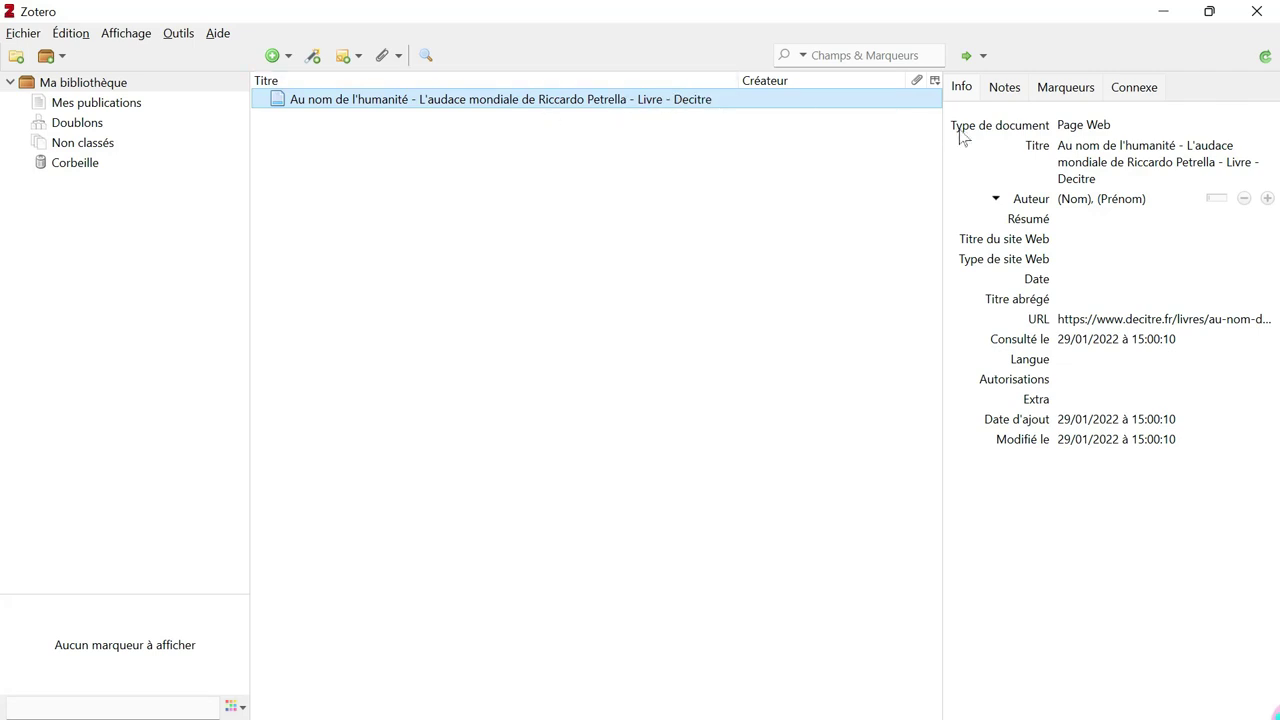
{"action": "left_click", "coordinate": [1048, 148]}
{"action": "left_click", "coordinate": [1088, 219]}
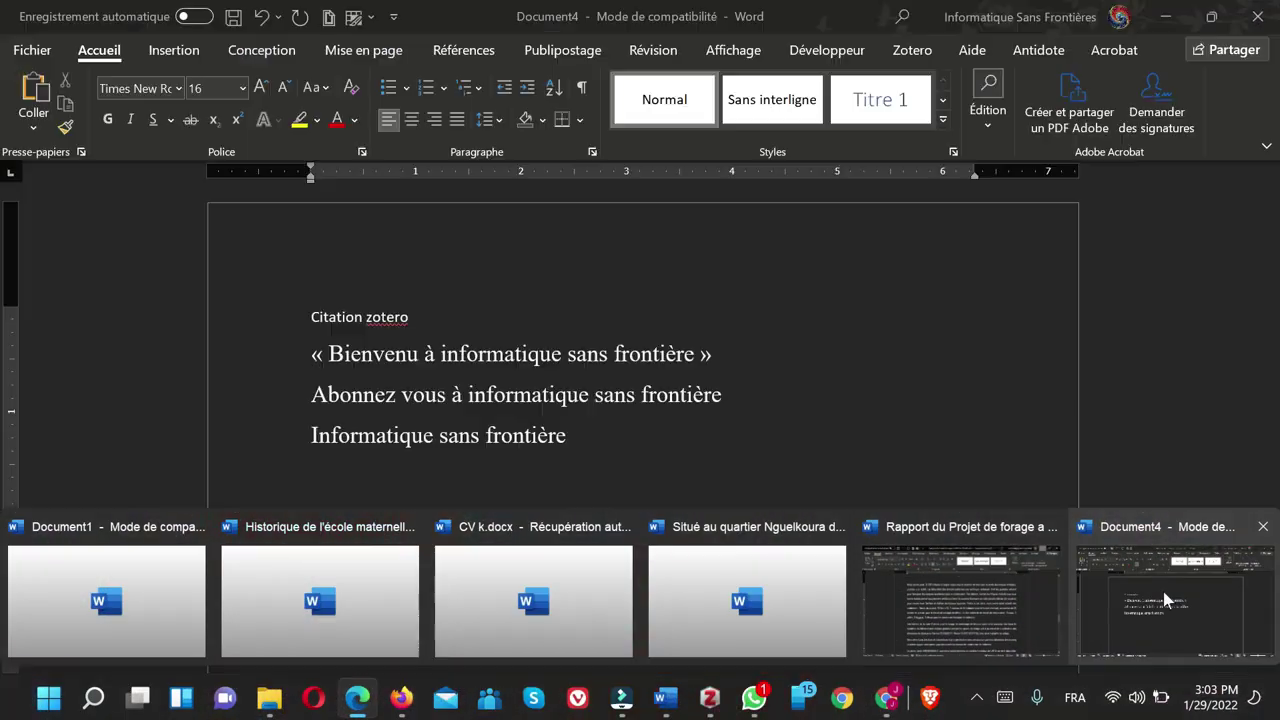
Switch to Document4 in Word and start a Zotero citation with Chicago Manual of Style 17th edition (note), shown as footnotes
{"action": "left_click", "coordinate": [1163, 591]}
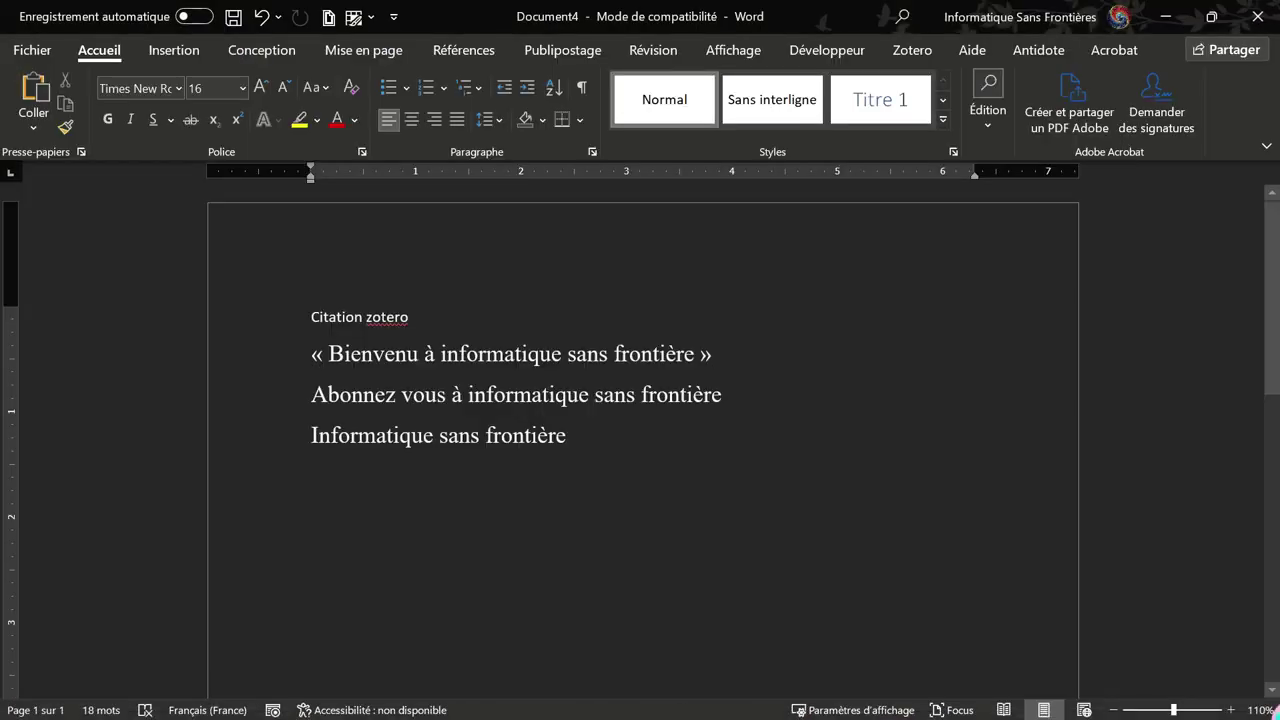
{"action": "left_click", "coordinate": [898, 55]}
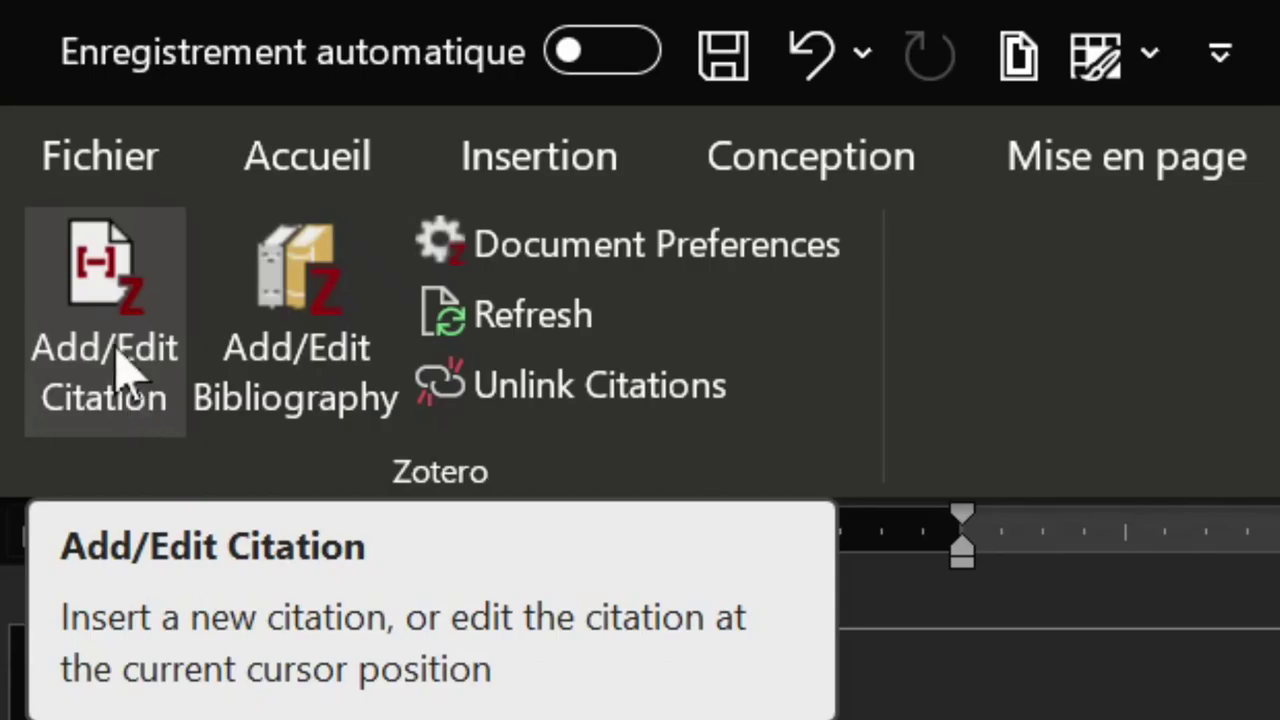
{"action": "left_click", "coordinate": [116, 352]}
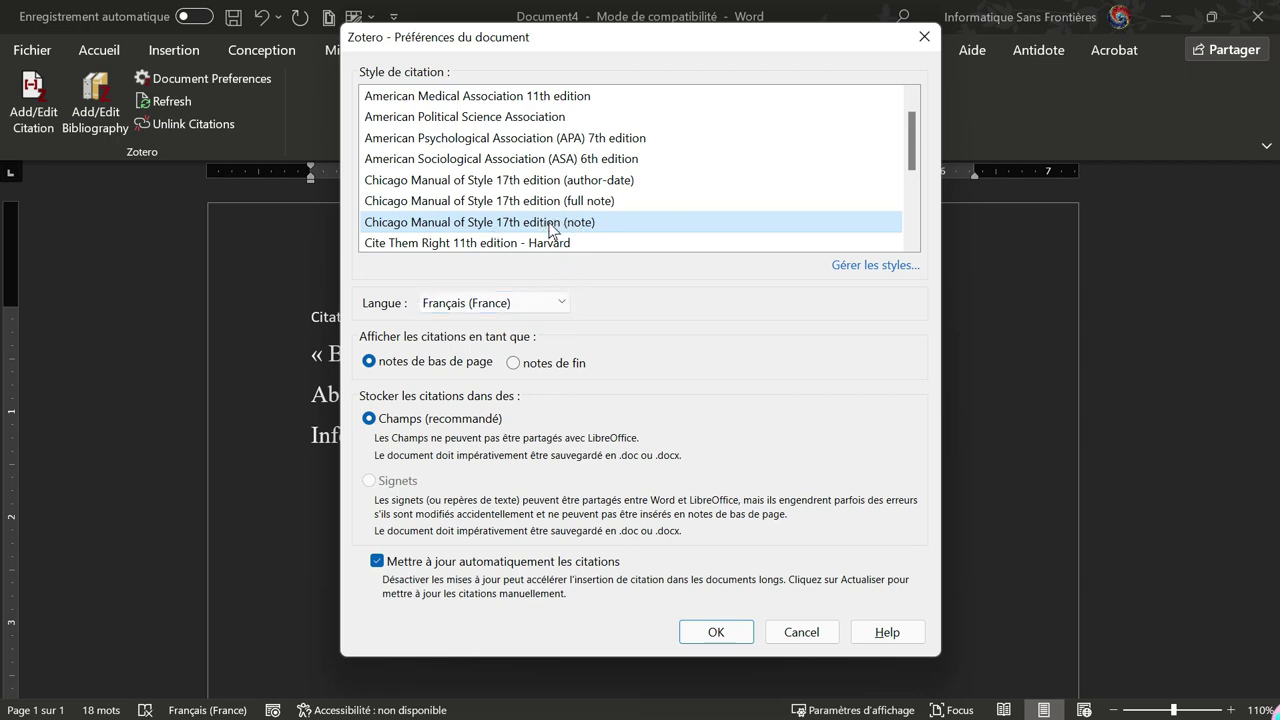
{"action": "scroll", "coordinate": [549, 231], "scroll_direction": "down", "scroll_amount": 1}
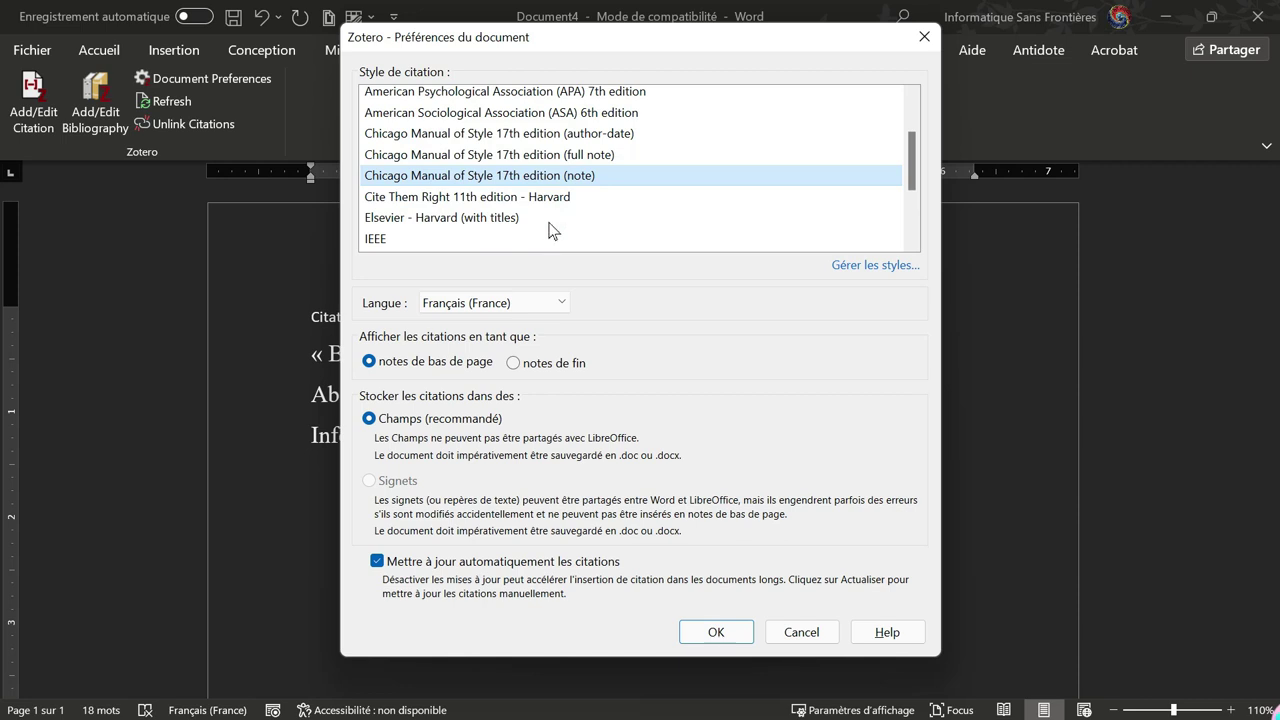
{"action": "scroll", "coordinate": [549, 231], "scroll_direction": "up", "scroll_amount": 1}
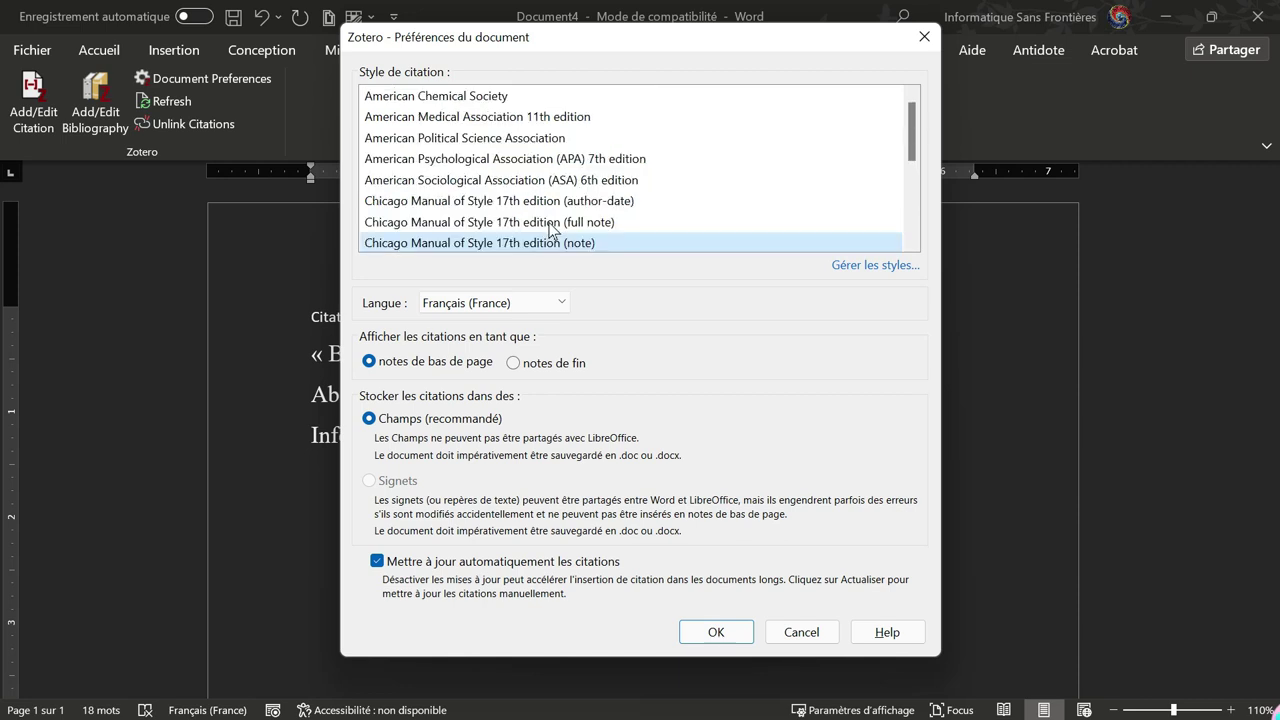
{"action": "scroll", "coordinate": [549, 231], "scroll_direction": "down", "scroll_amount": 1}
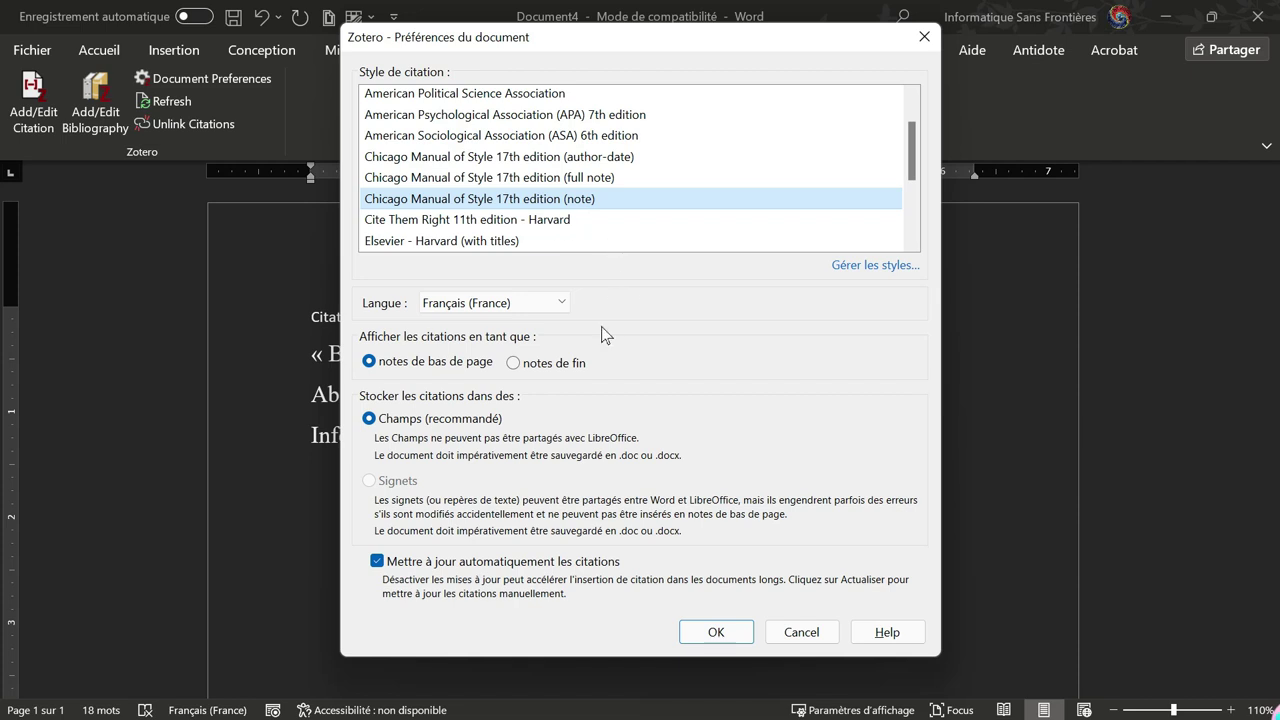
{"action": "left_click", "coordinate": [716, 632]}
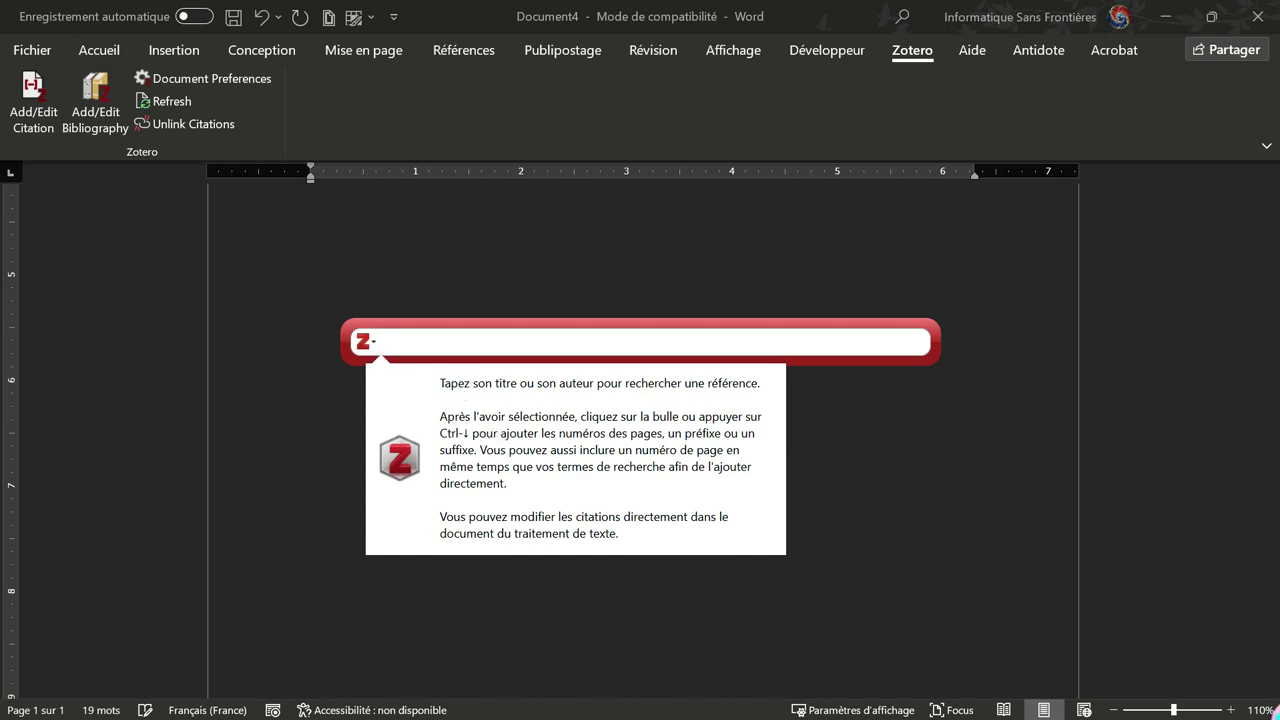
Find "Au nom de l'humanité" by entering "au", insert it as the quoted sentence's citation, and check its footnote
{"action": "left_click", "coordinate": [399, 340]}
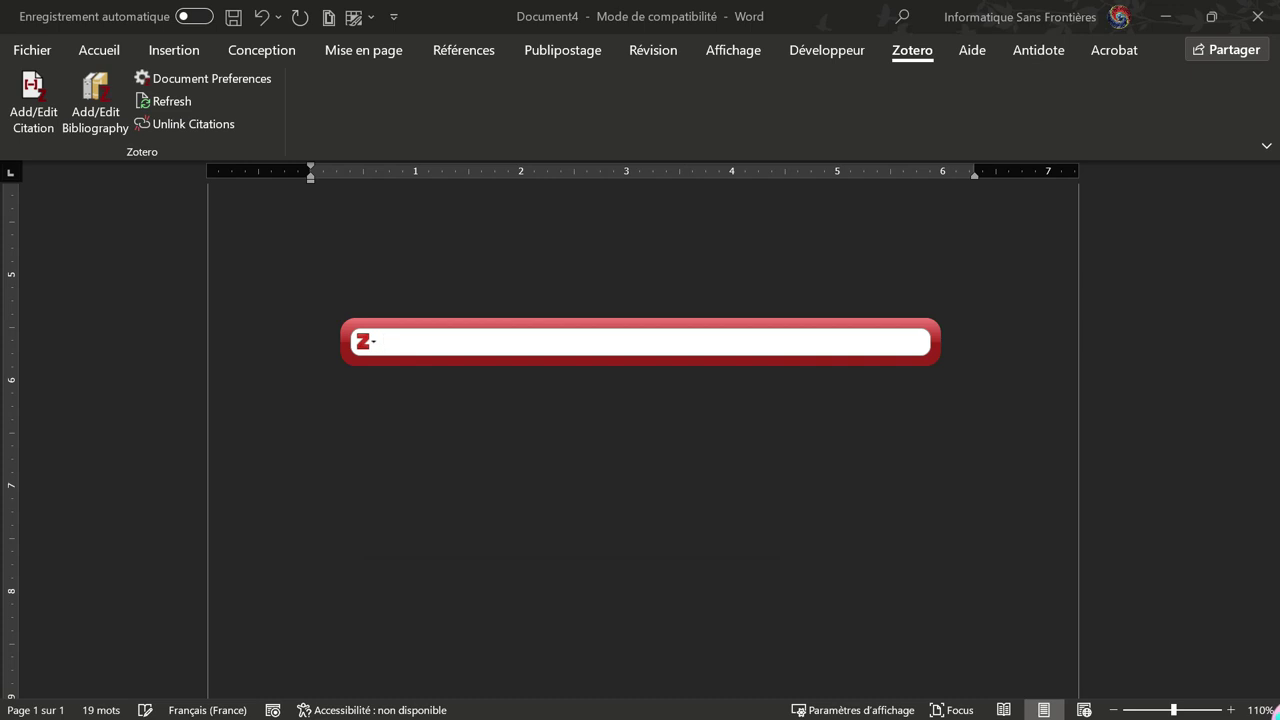
{"action": "type", "text": "au"}
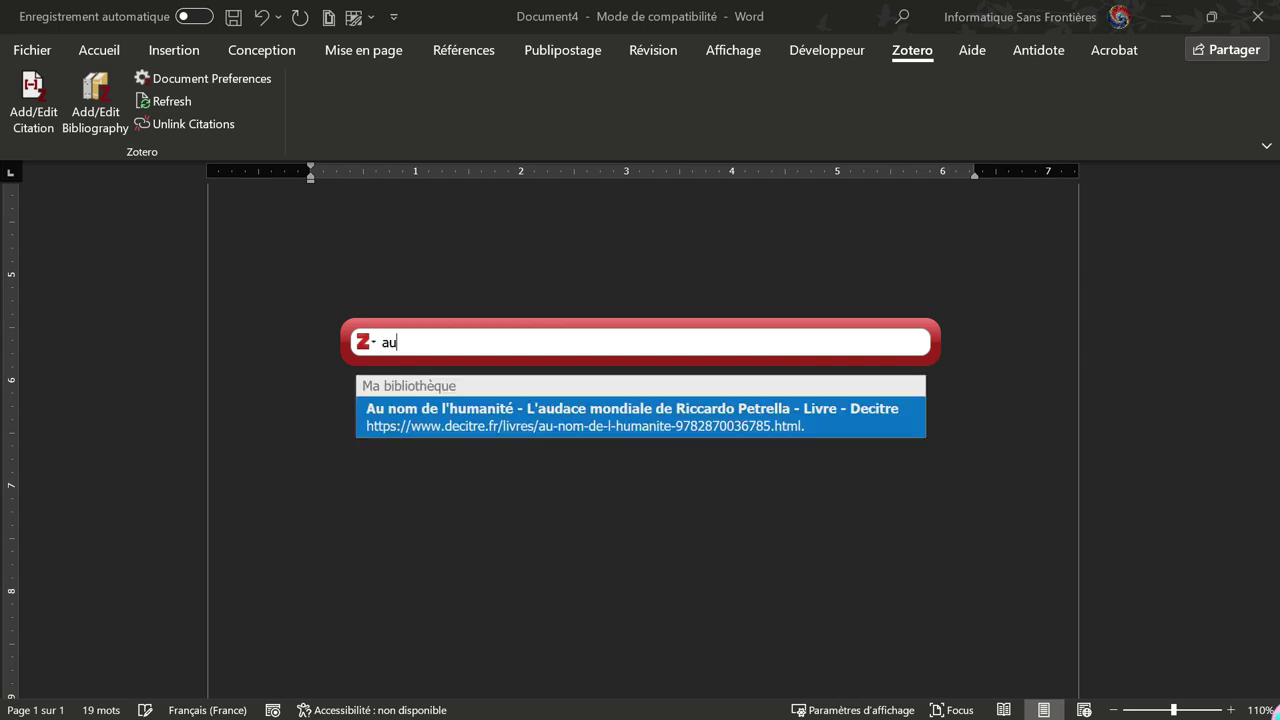
{"action": "left_click", "coordinate": [436, 413]}
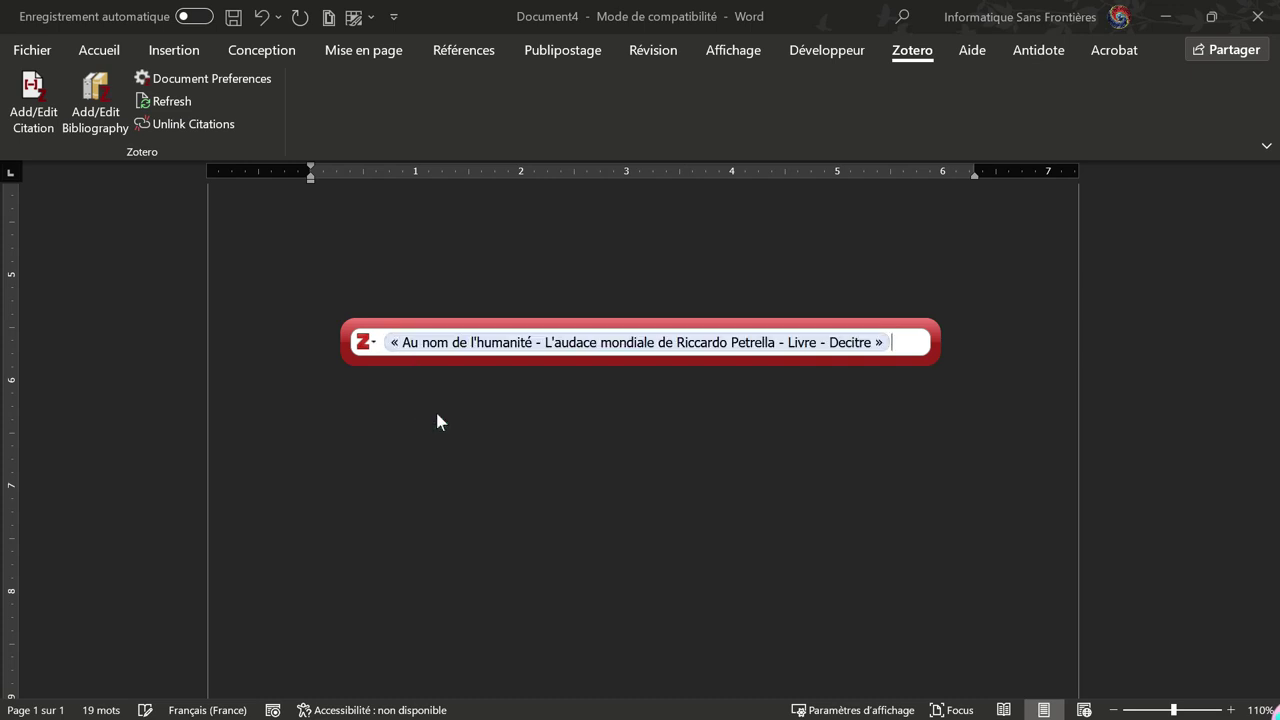
{"action": "key", "text": "Return"}
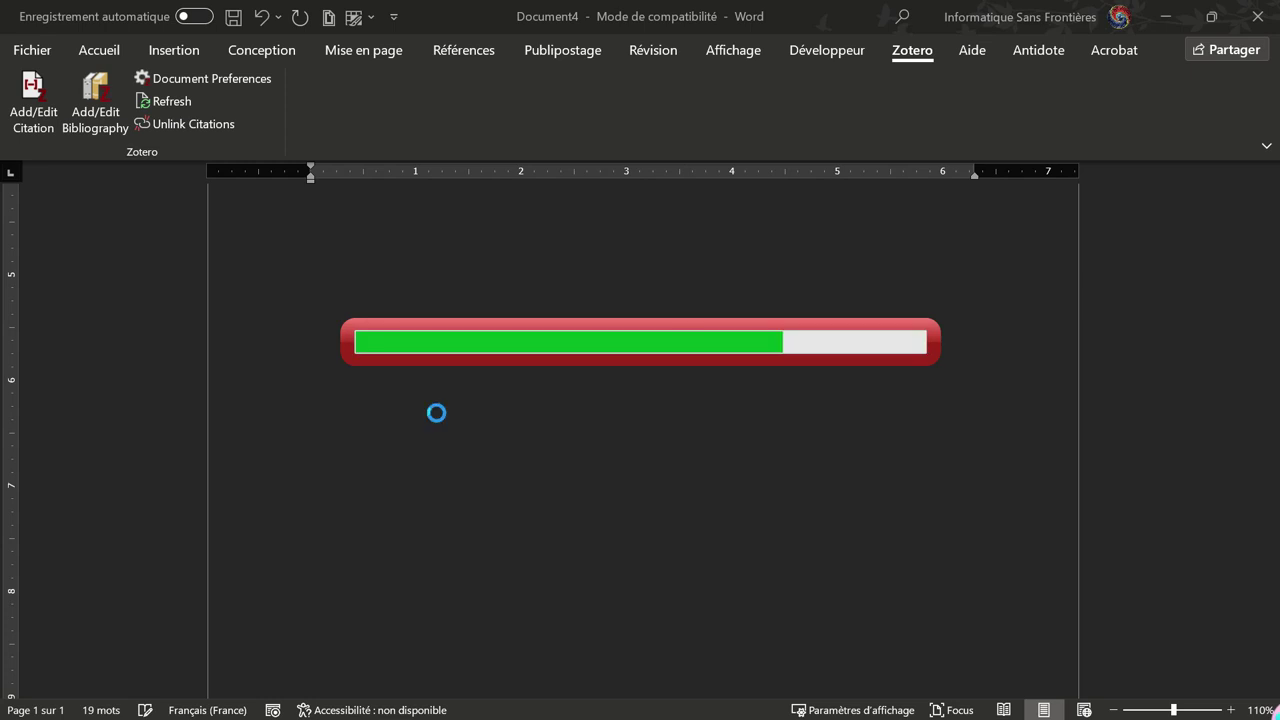
{"action": "scroll", "coordinate": [436, 411], "scroll_direction": "up", "scroll_amount": 10}
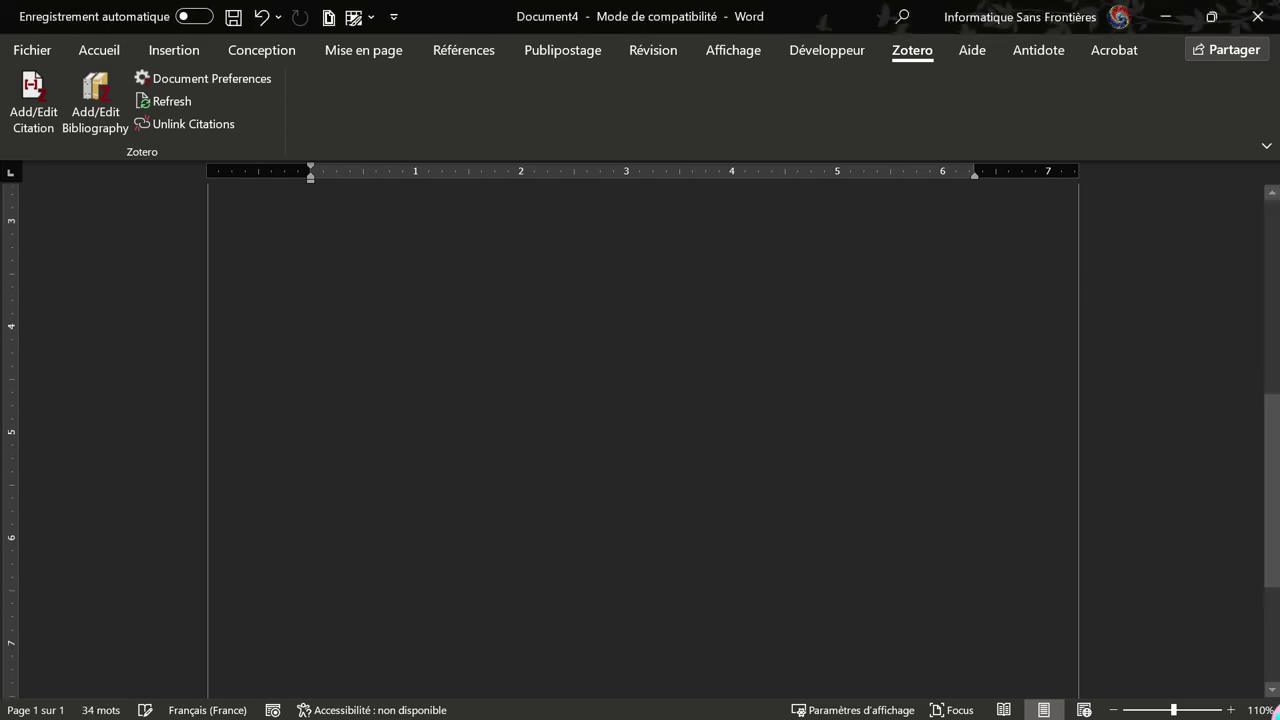
{"action": "scroll", "coordinate": [640, 430], "scroll_direction": "up", "scroll_amount": 2}
{"action": "scroll", "coordinate": [640, 430], "scroll_direction": "down", "scroll_amount": 10}
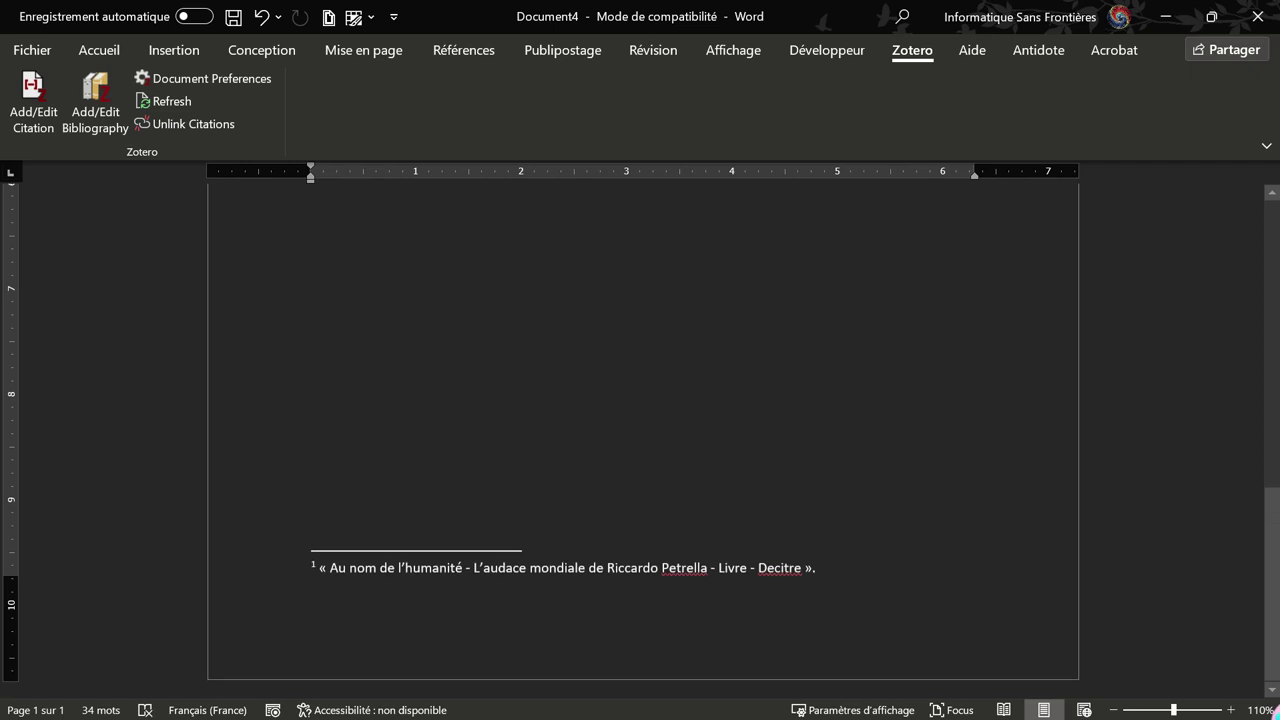
{"action": "scroll", "coordinate": [640, 430], "scroll_direction": "up", "scroll_amount": 10}
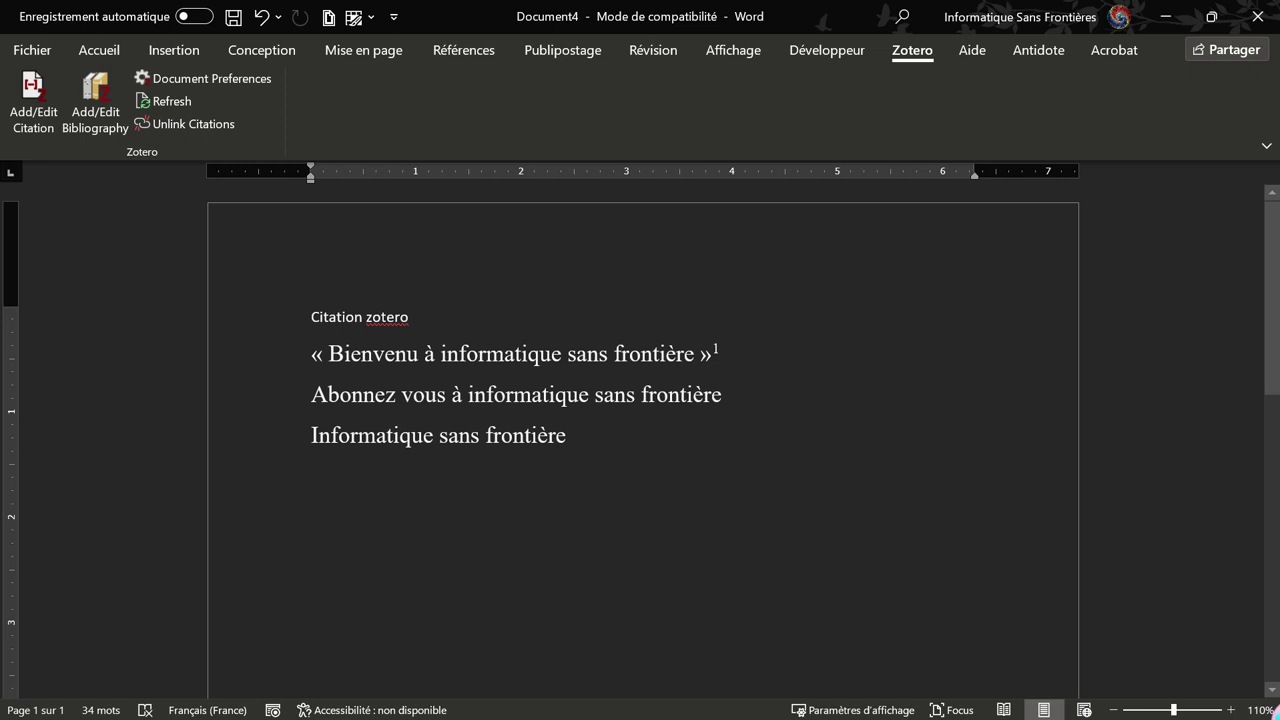
Place the cursor after the second sentence and add "Cheikh A. Diop Et l'Afrique dans l'histoire.pdf" from the Livre whatsap folder to the Zotero library
{"action": "left_click", "coordinate": [716, 398]}
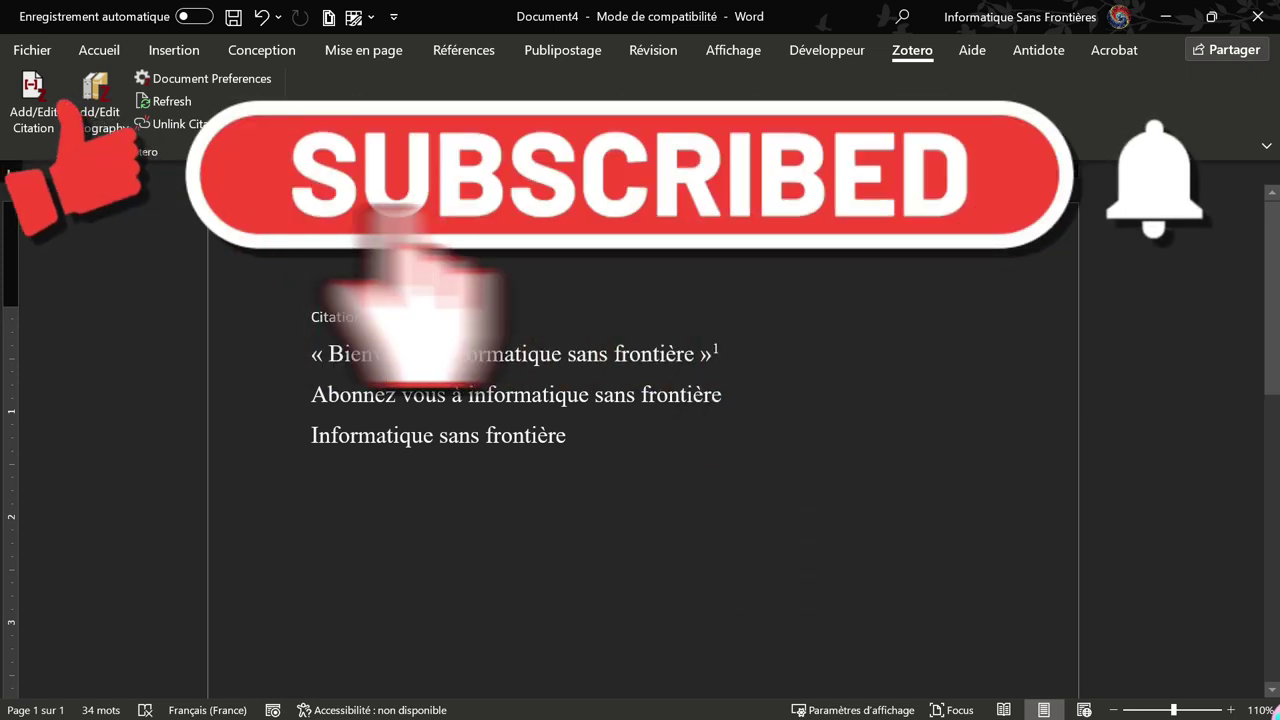
{"action": "mouse_move", "coordinate": [646, 712]}
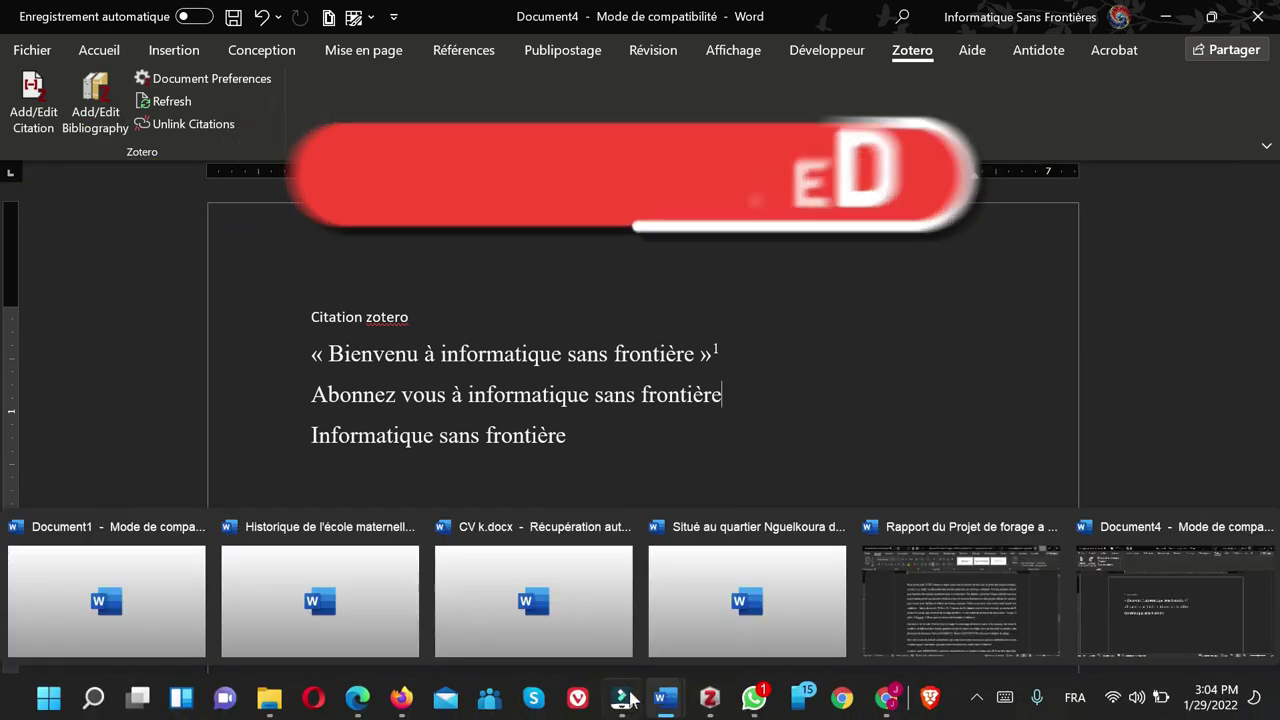
{"action": "mouse_move", "coordinate": [270, 705]}
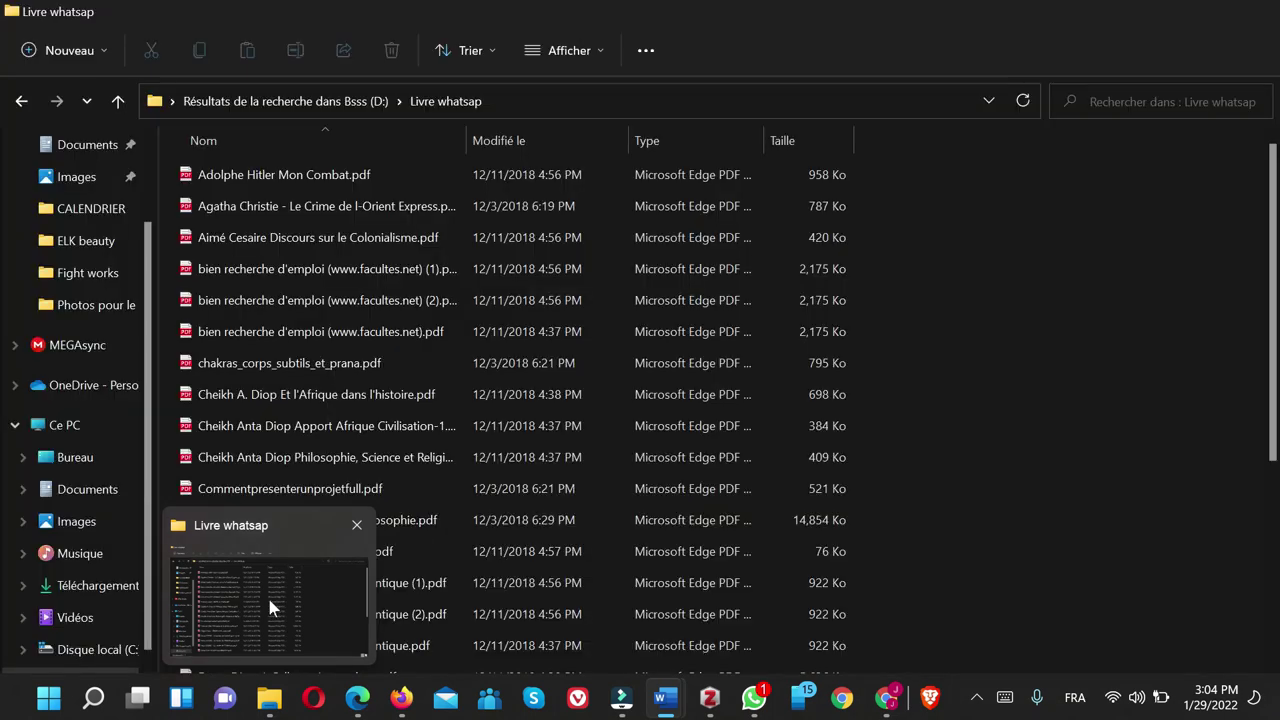
{"action": "left_click", "coordinate": [267, 594]}
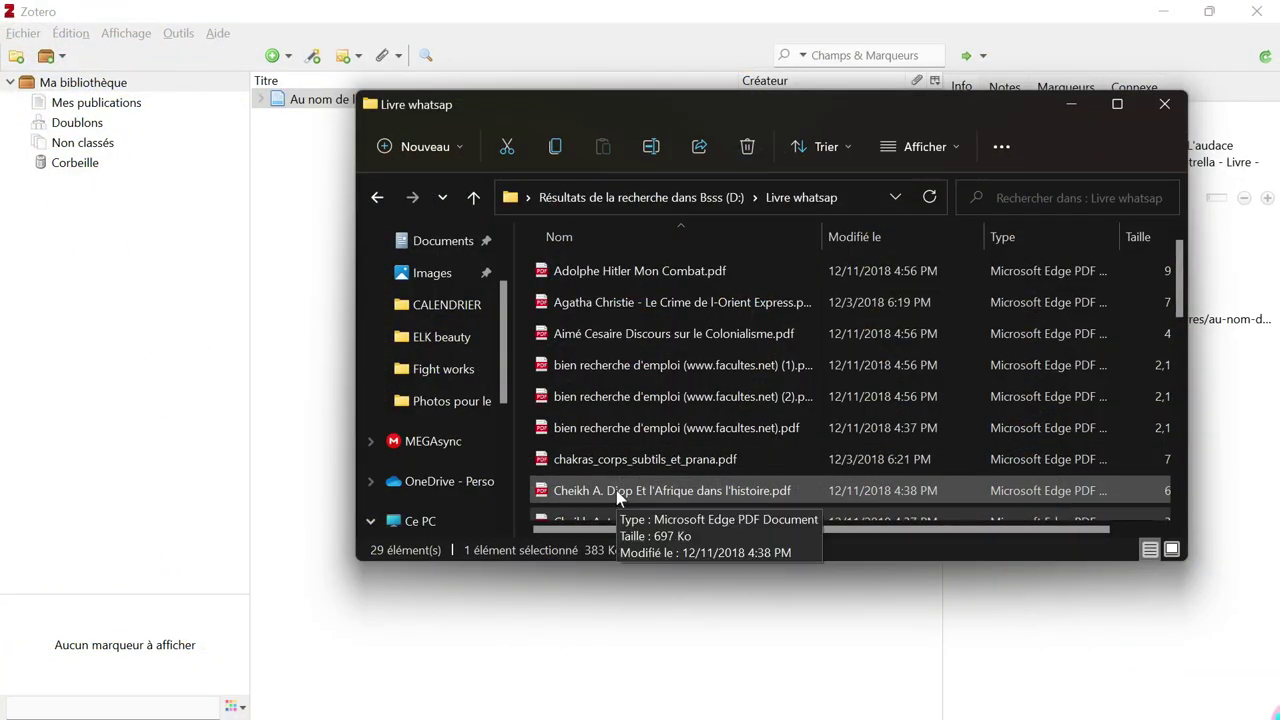
{"action": "left_click", "coordinate": [616, 490]}
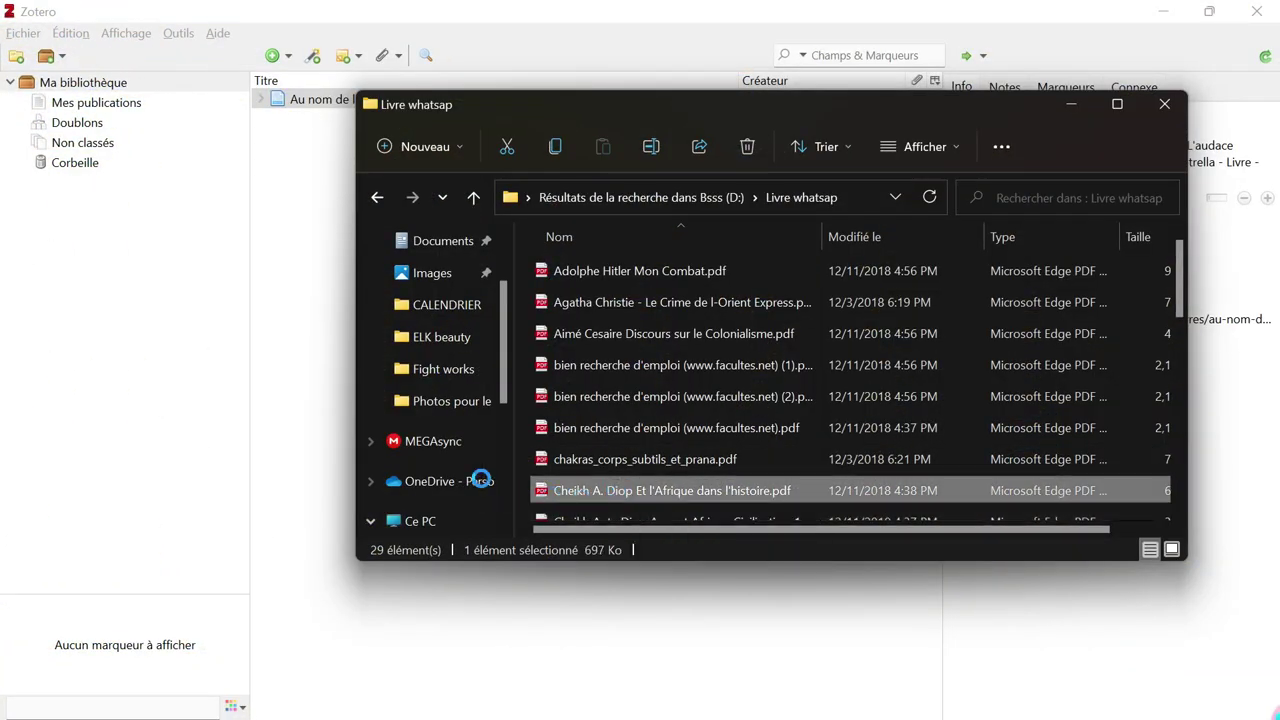
{"action": "left_click_drag", "start_coordinate": [452, 460], "coordinate": [297, 242]}
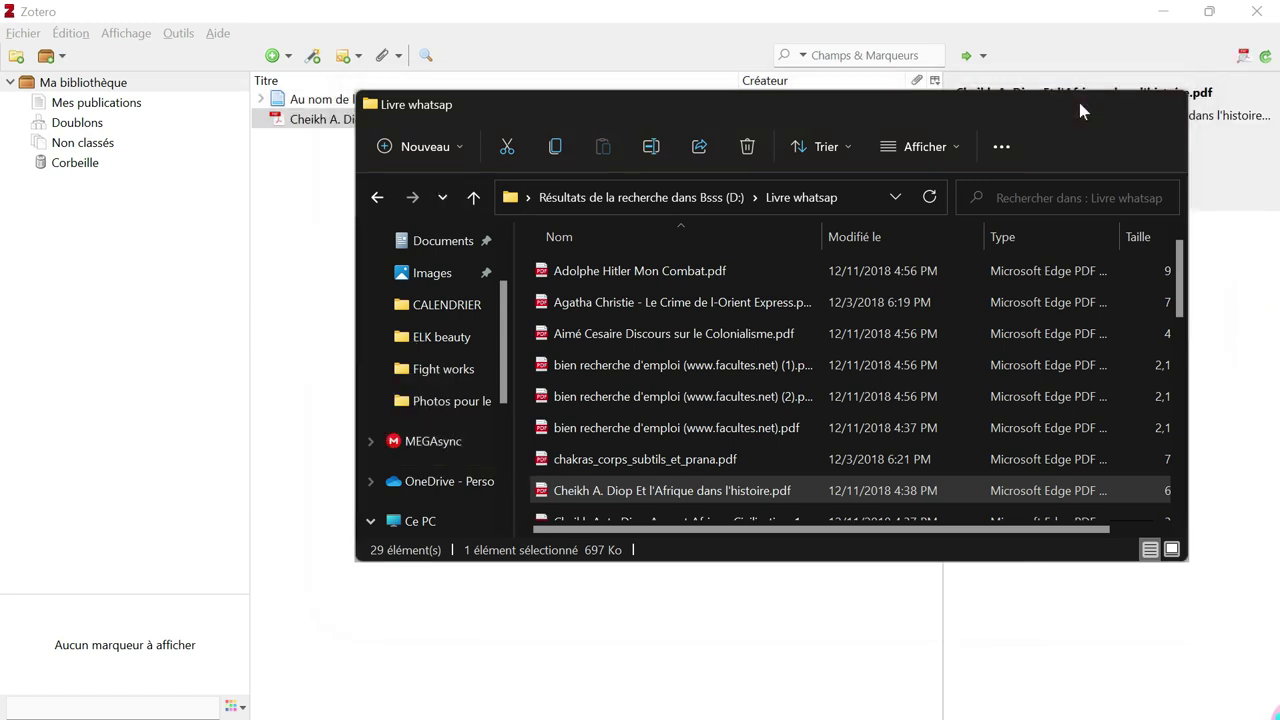
Close the Livre whatsap folder window, switch back to Document4 in Word and start a Zotero citation after the second sentence
{"action": "left_click", "coordinate": [1077, 104]}
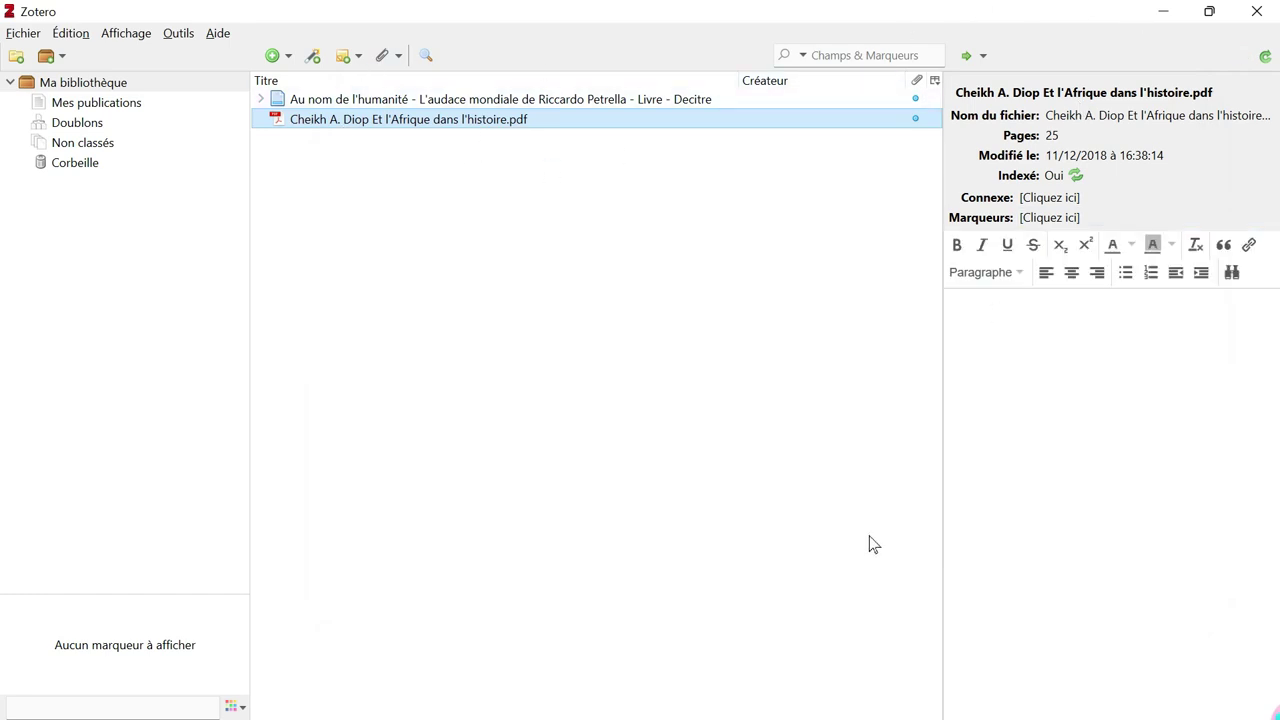
{"action": "left_click", "coordinate": [1167, 14]}
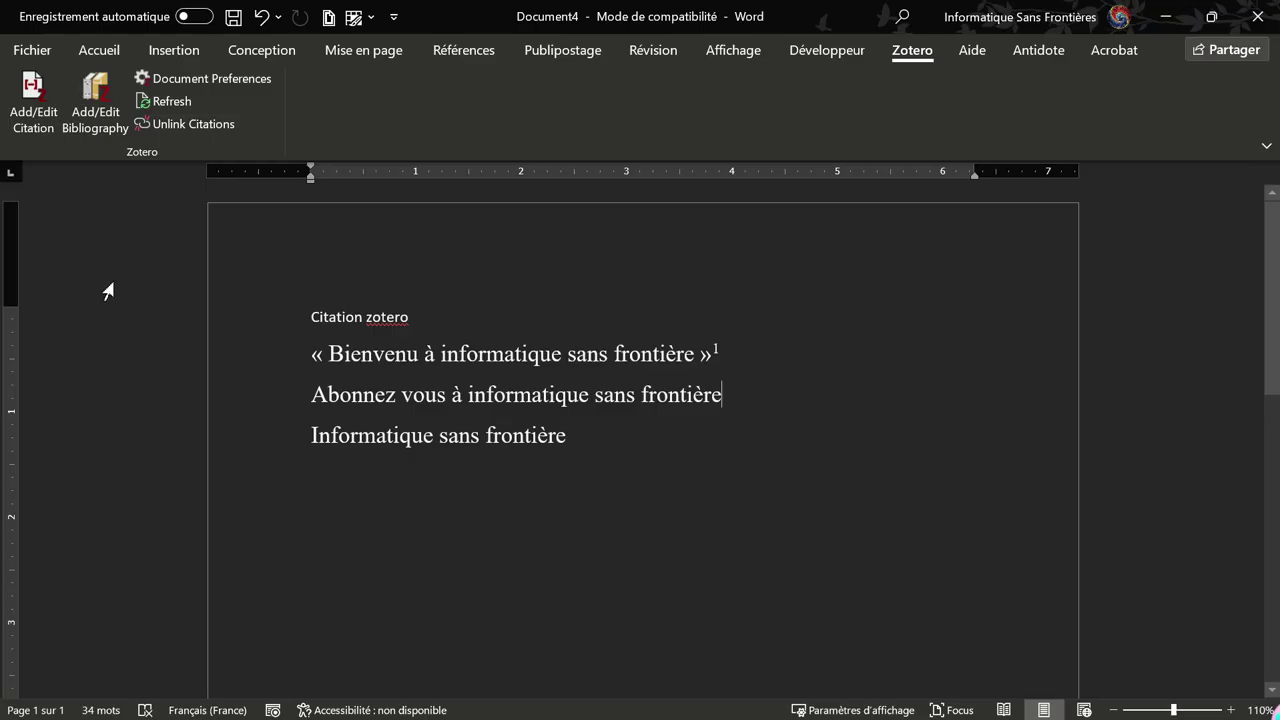
{"action": "left_click", "coordinate": [34, 100]}
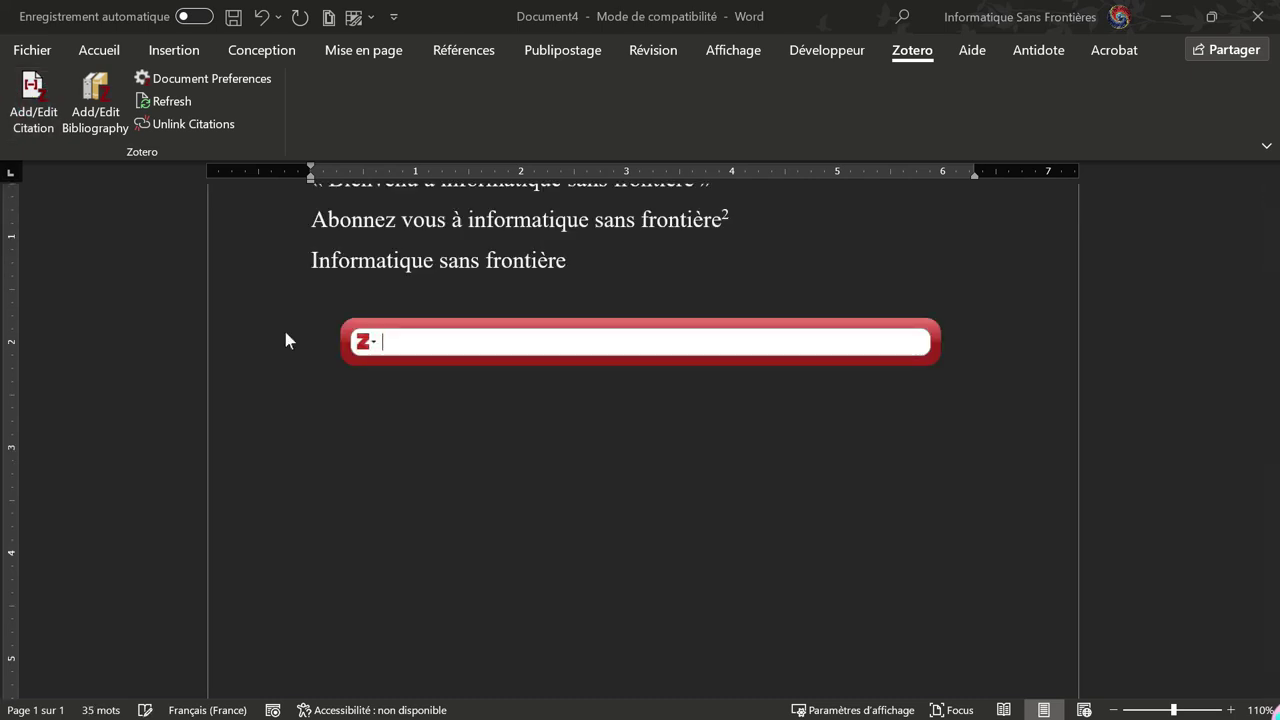
Try to find the Cheikh A. Diop PDF for the citation by entering "cheik", and clear the search
{"action": "type", "text": "an"}
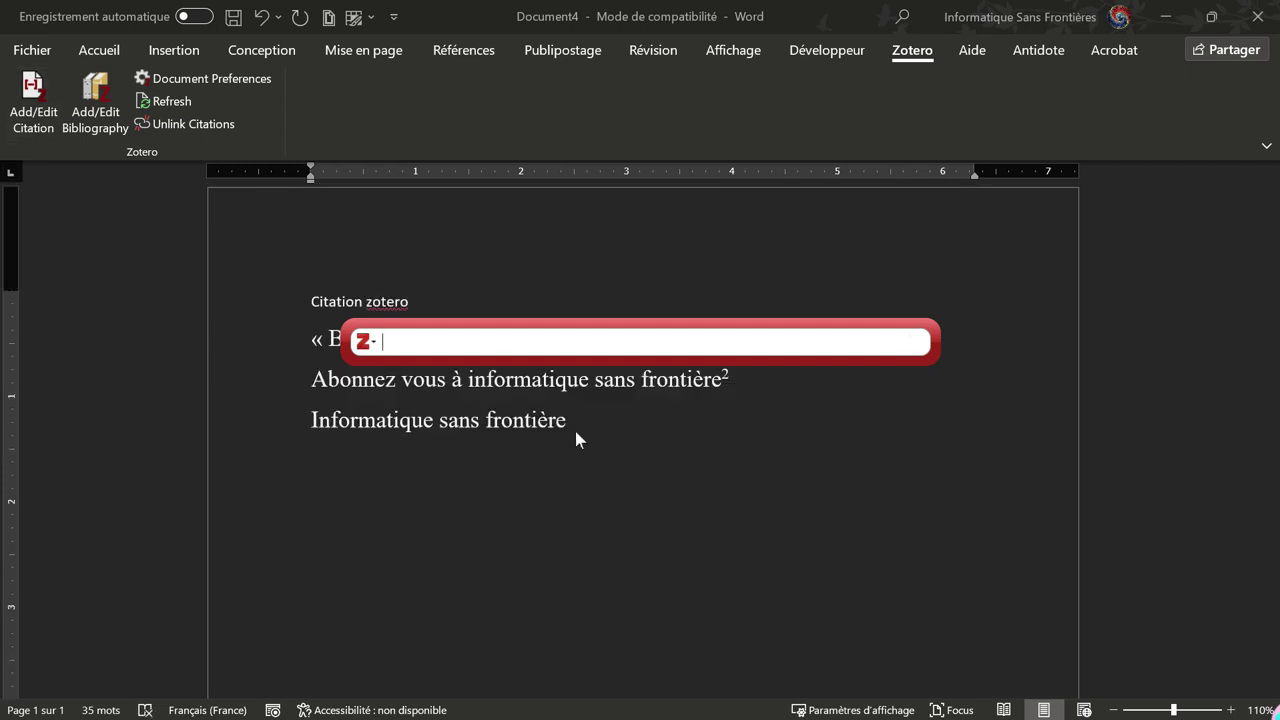
{"action": "type", "text": "cheik"}
{"action": "key", "text": "BackSpace"}
{"action": "key", "text": "BackSpace"}
{"action": "key", "text": "BackSpace"}
{"action": "key", "text": "BackSpace"}
{"action": "key", "text": "BackSpace"}
Use the classic citation view to insert "Cheikh A. Diop Et l'Afrique dans l'histoire.pdf" as the second sentence's citation, and check its footnote
{"action": "left_click", "coordinate": [372, 342]}
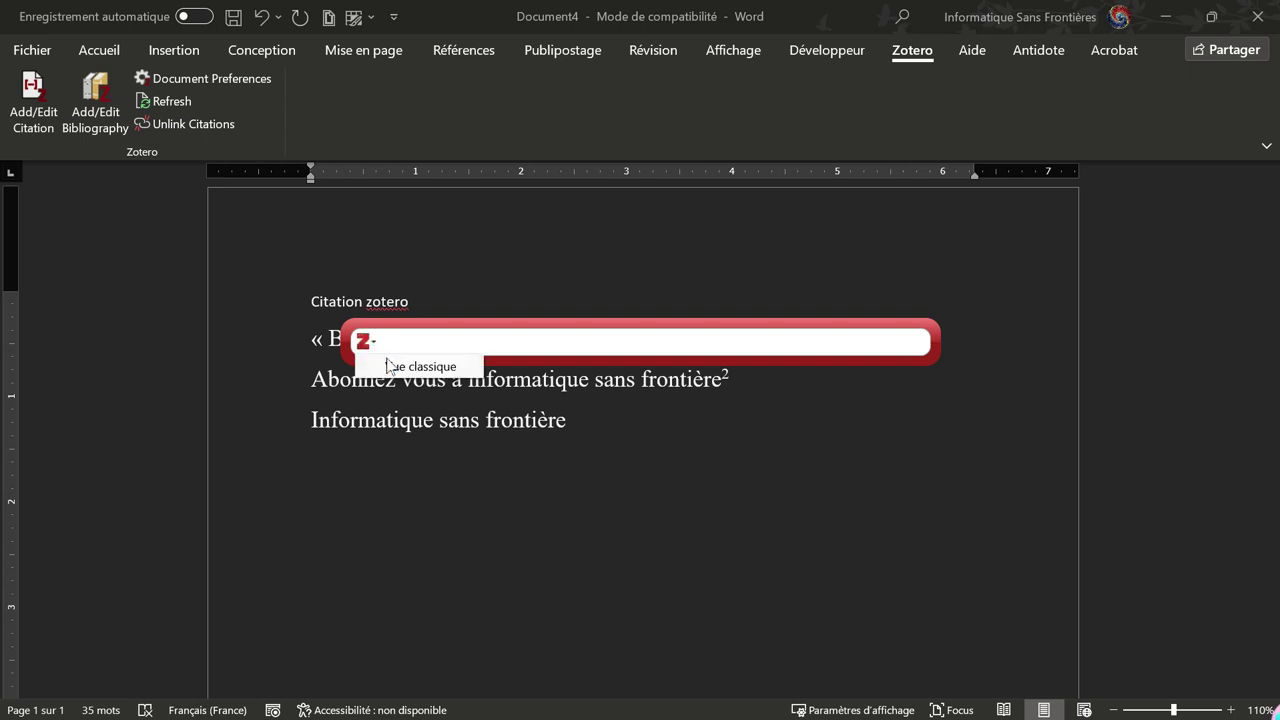
{"action": "left_click", "coordinate": [420, 366]}
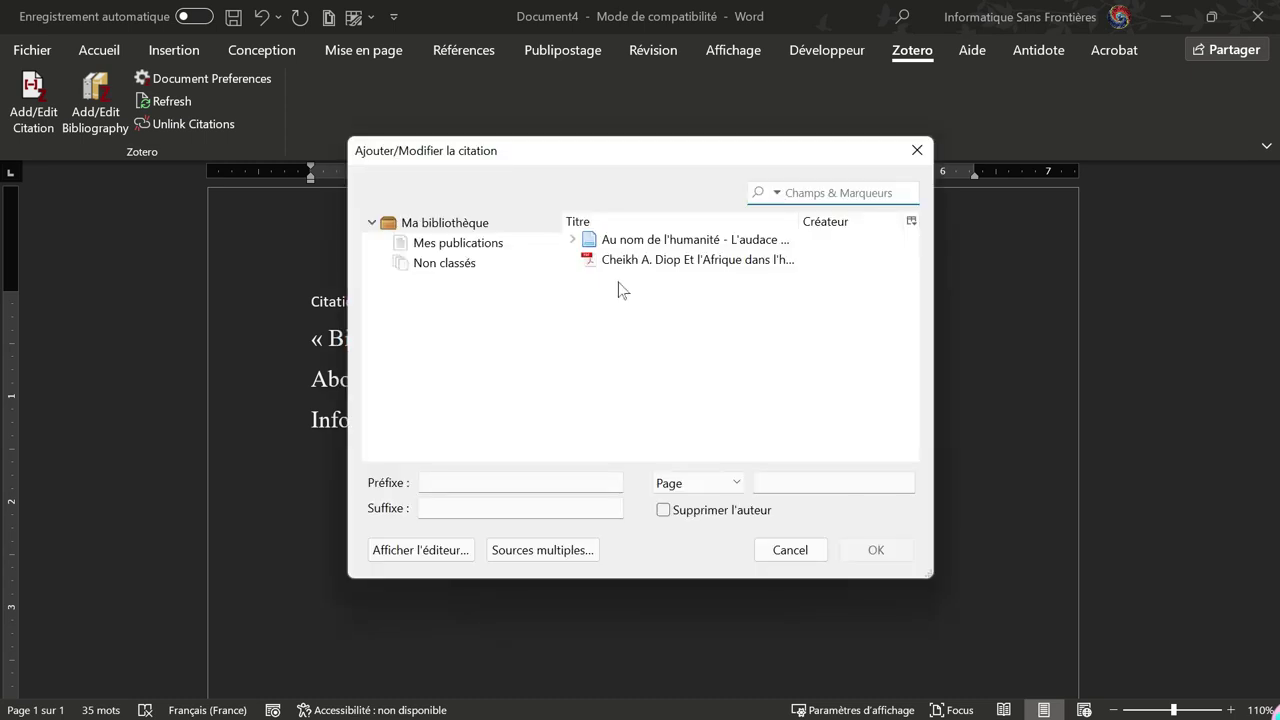
{"action": "left_click", "coordinate": [620, 263]}
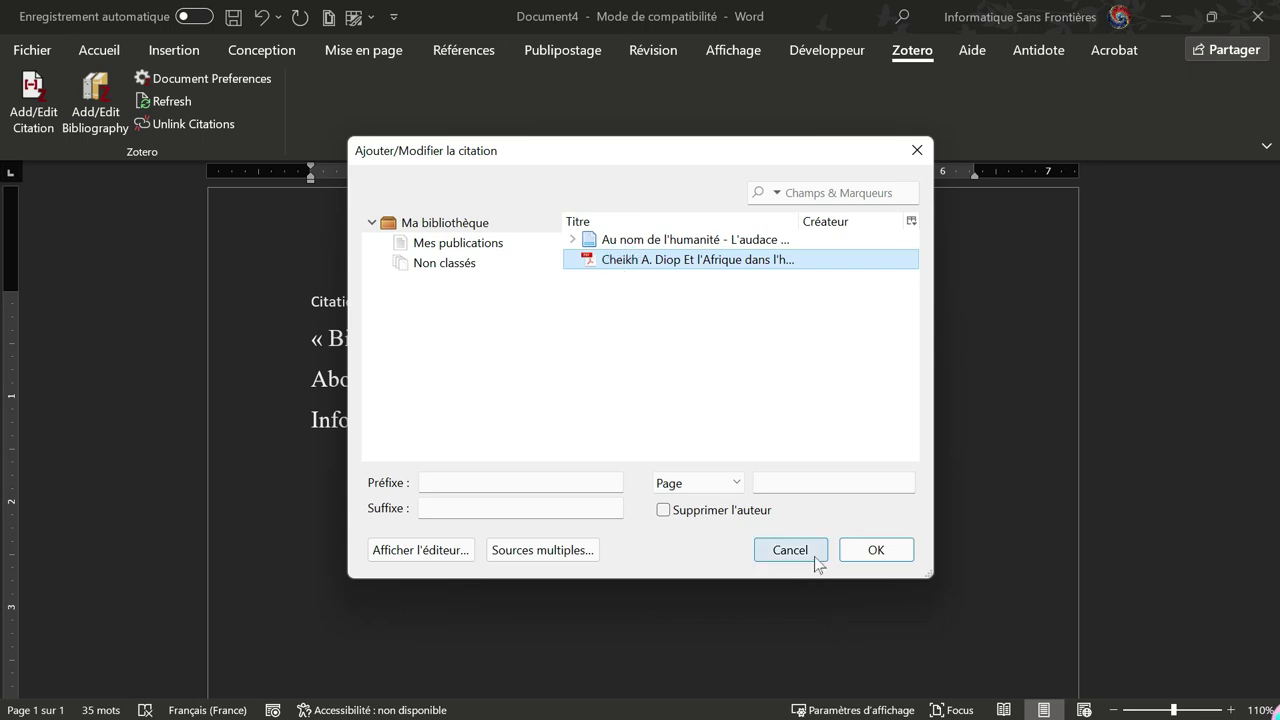
{"action": "left_click", "coordinate": [888, 555]}
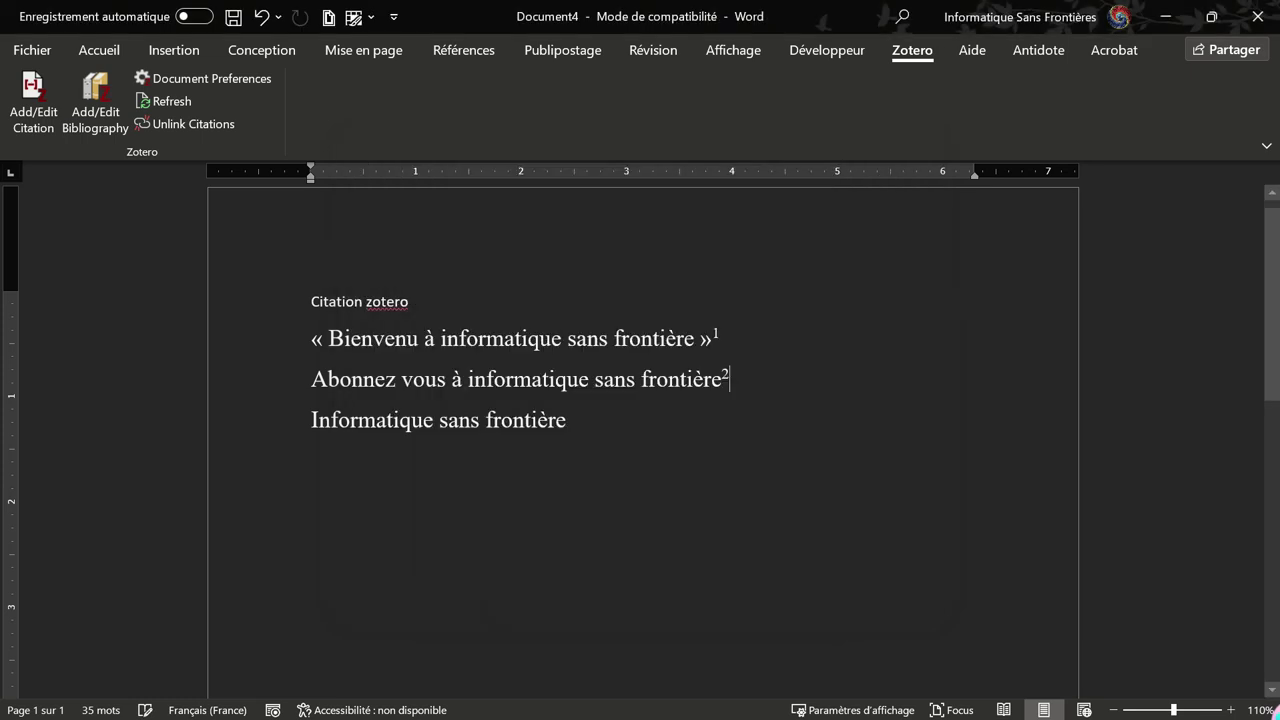
{"action": "scroll", "coordinate": [640, 430], "scroll_direction": "down", "scroll_amount": 7}
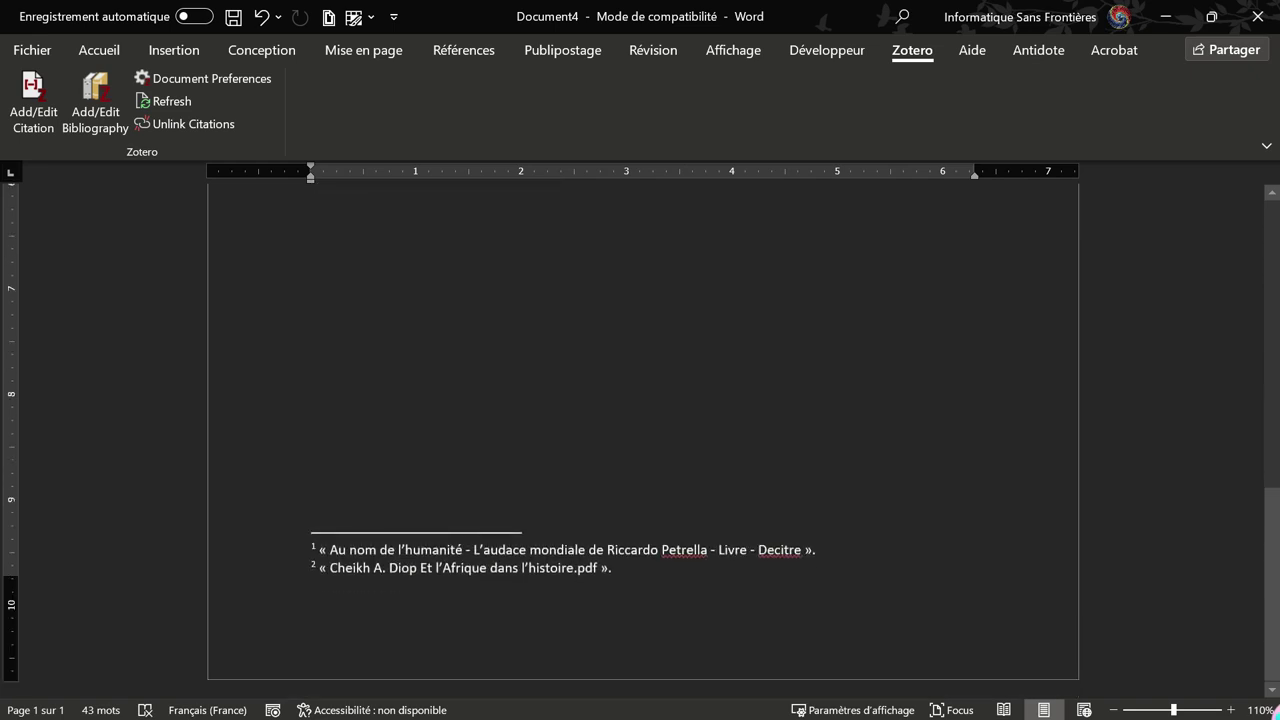
{"action": "scroll", "coordinate": [640, 430], "scroll_direction": "up", "scroll_amount": 8}
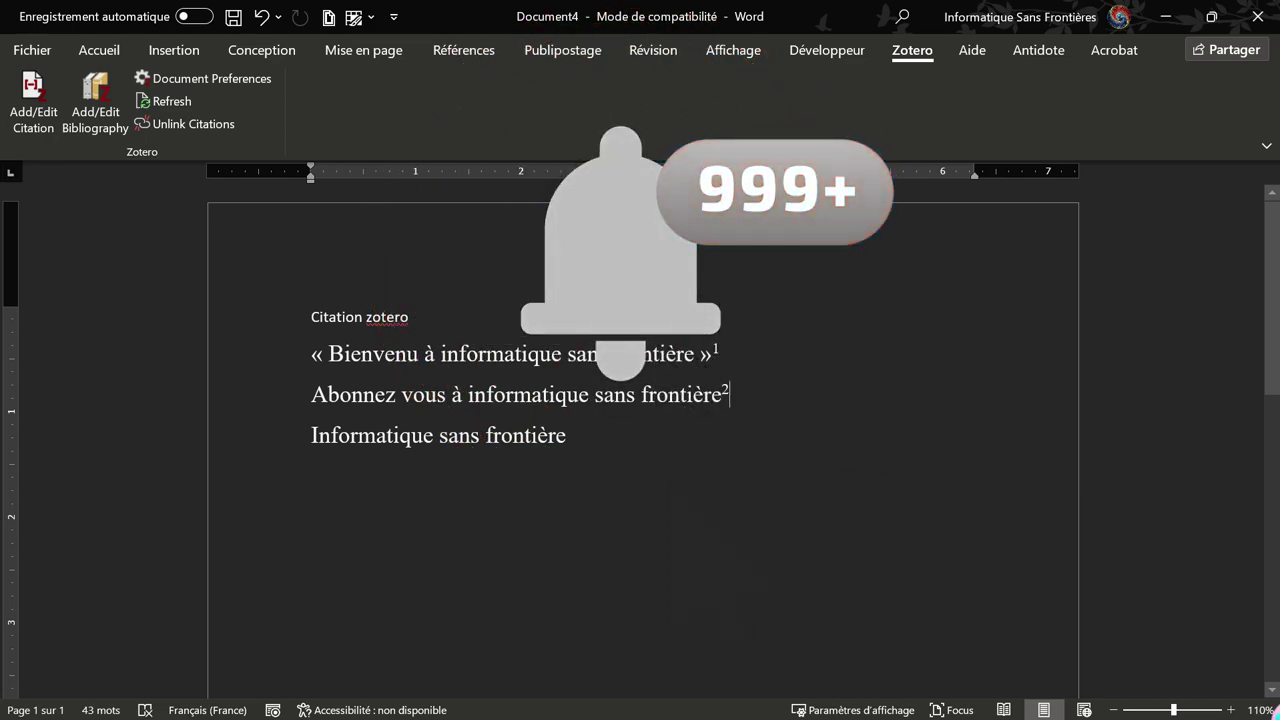
Place the cursor after the third sentence, switch to Zotero and create an "Article de journal" item titled ISF
{"action": "left_click", "coordinate": [567, 437]}
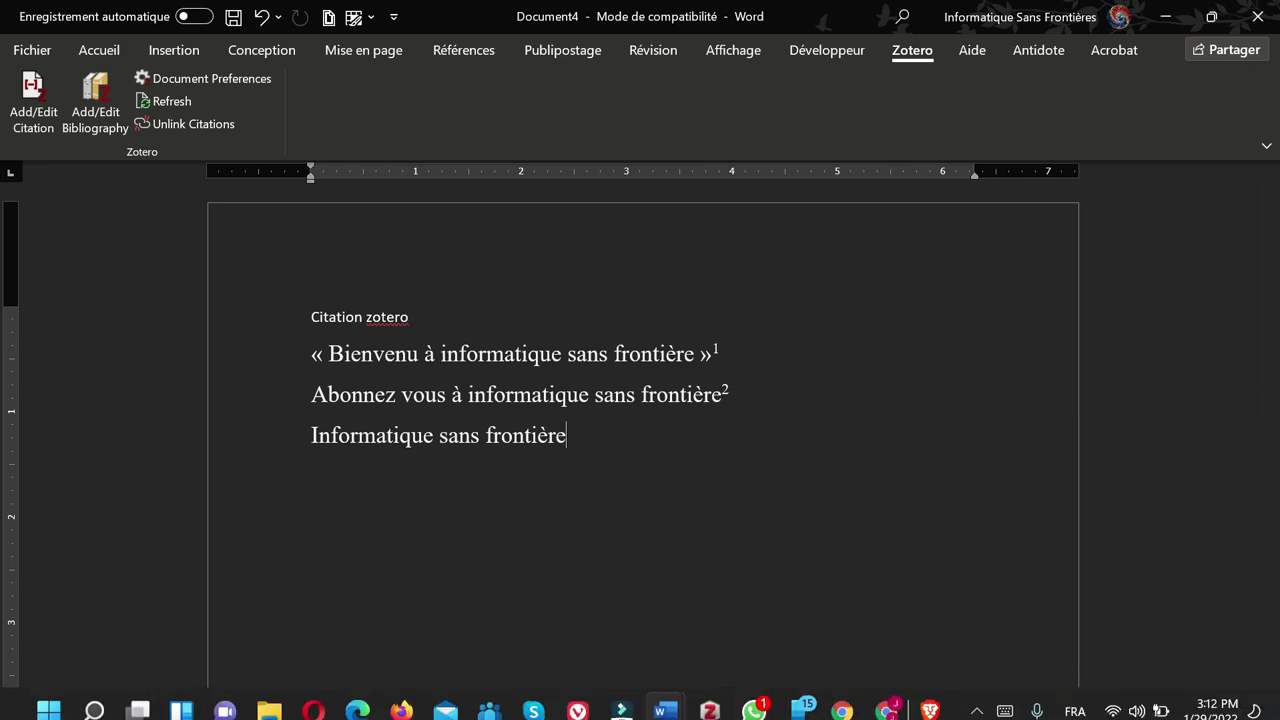
{"action": "mouse_move", "coordinate": [710, 697]}
{"action": "left_click", "coordinate": [710, 627]}
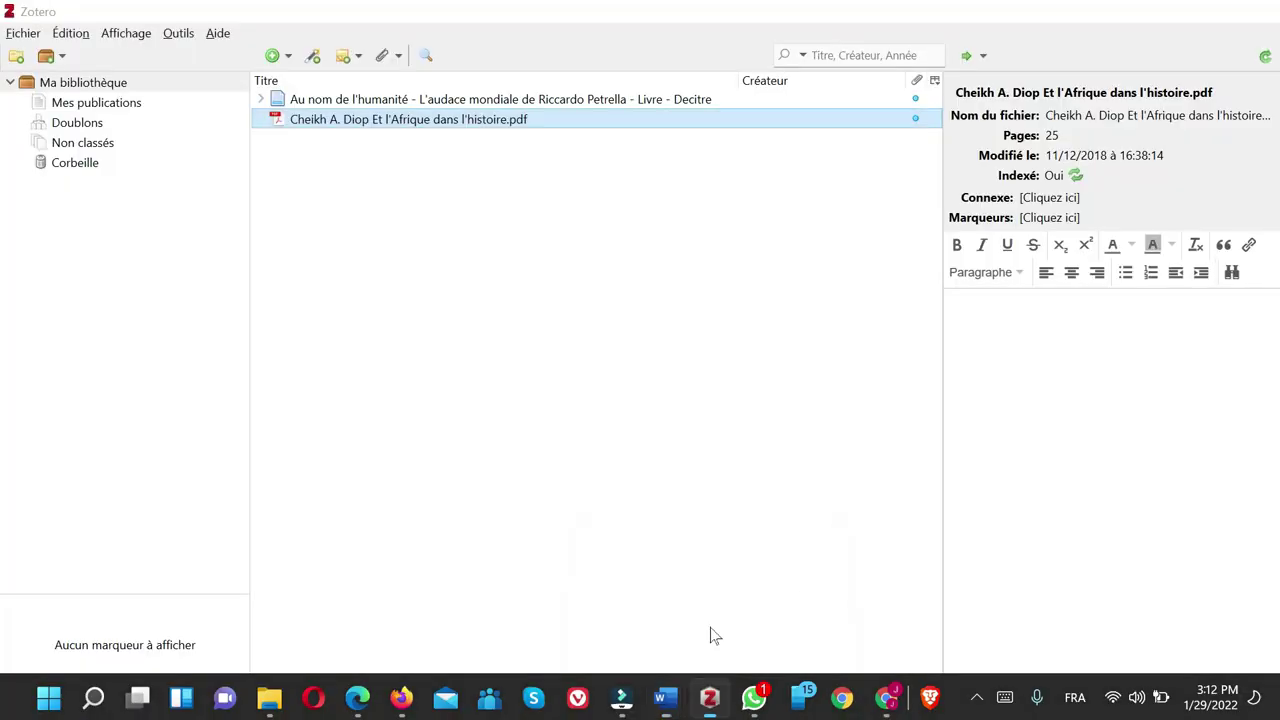
{"action": "left_click", "coordinate": [272, 57]}
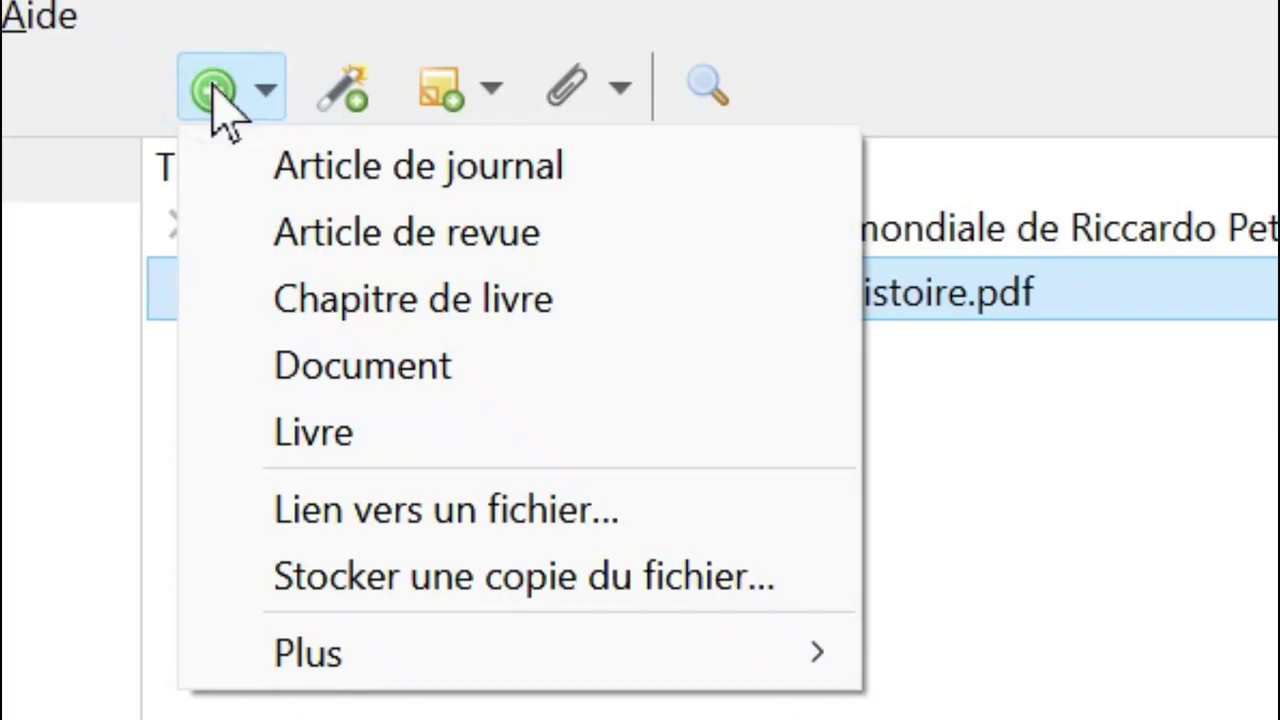
{"action": "left_click", "coordinate": [300, 165]}
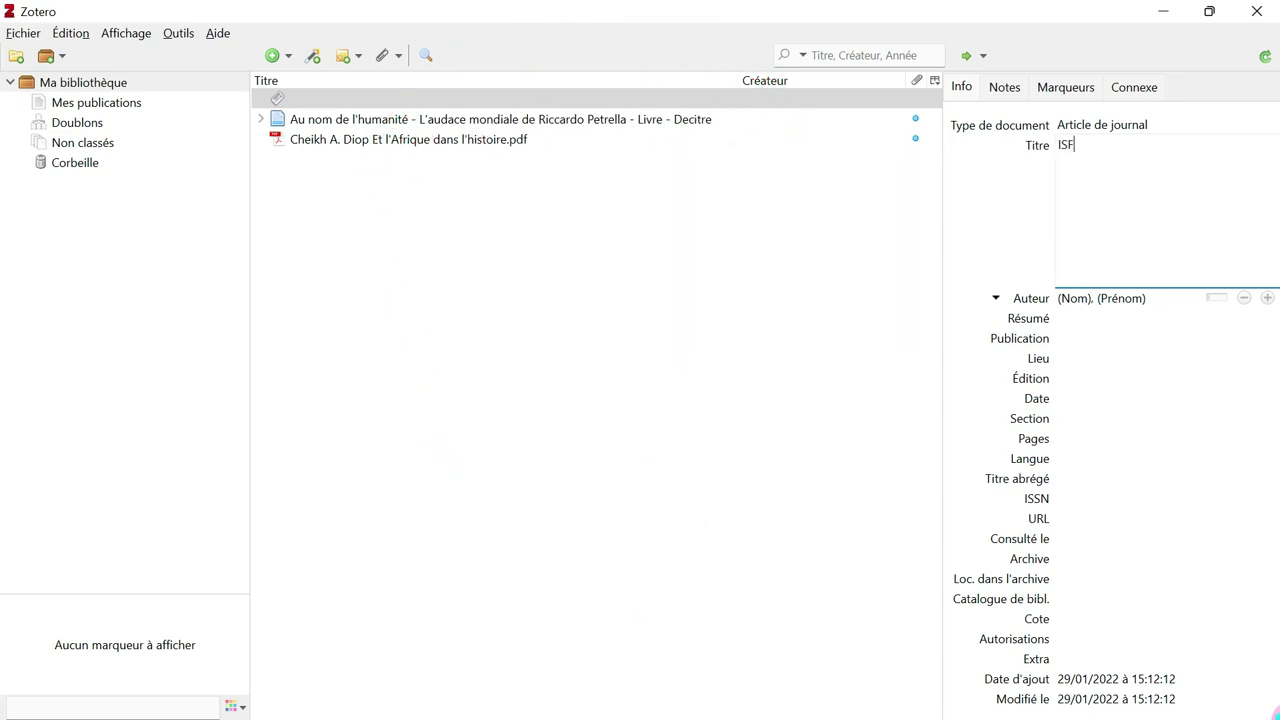
Set the ISF item's author first name to Informatique and its pages to 3
{"action": "left_click", "coordinate": [1124, 304]}
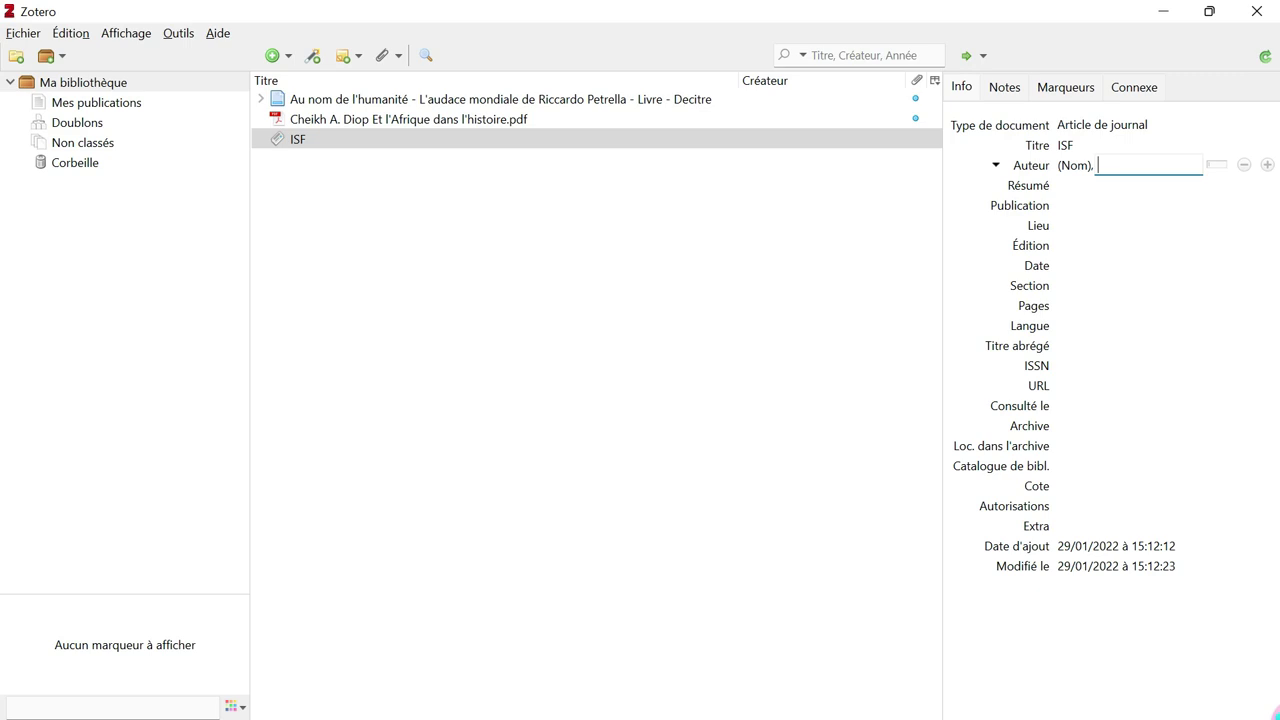
{"action": "type", "text": "Informatique"}
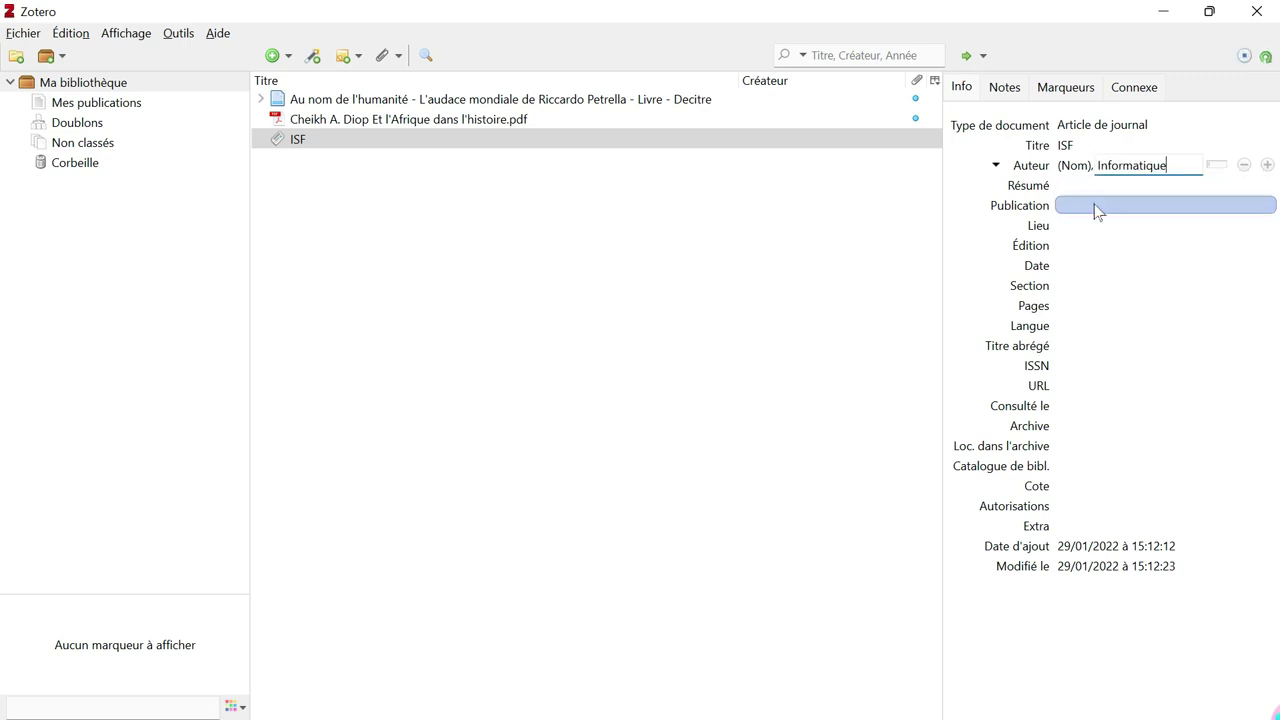
{"action": "left_click", "coordinate": [1077, 208]}
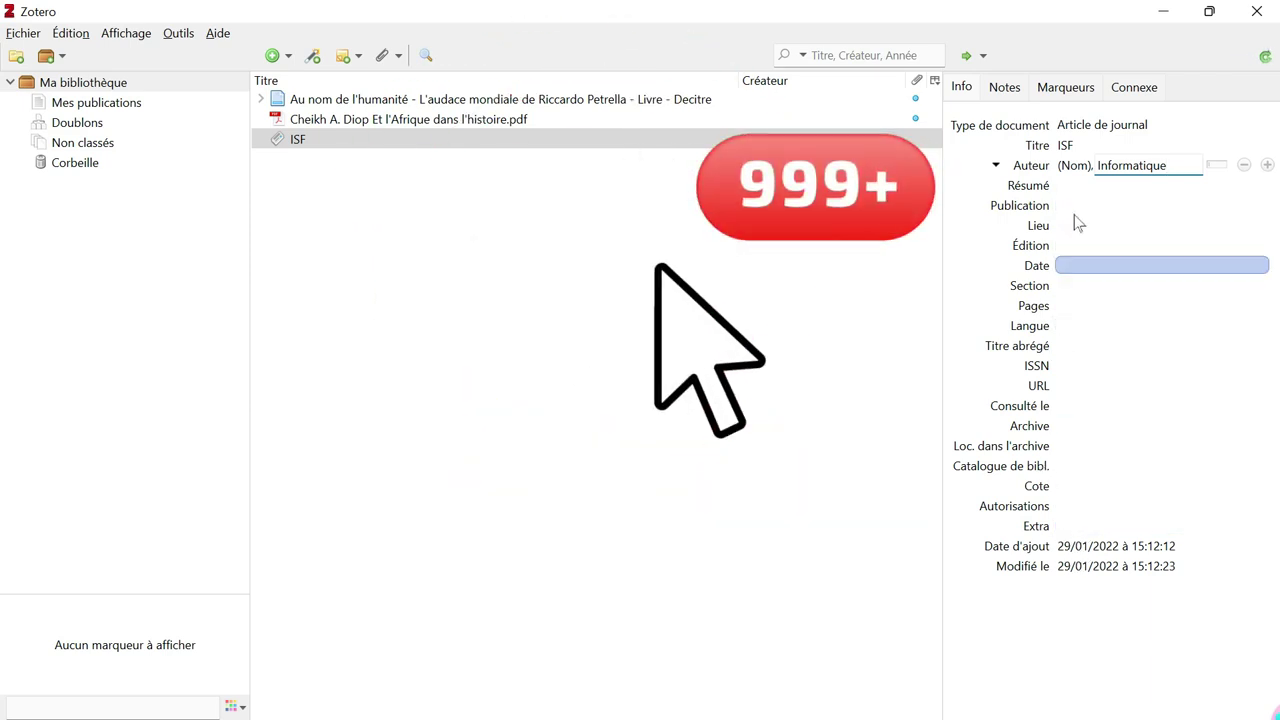
{"action": "left_click", "coordinate": [1070, 306]}
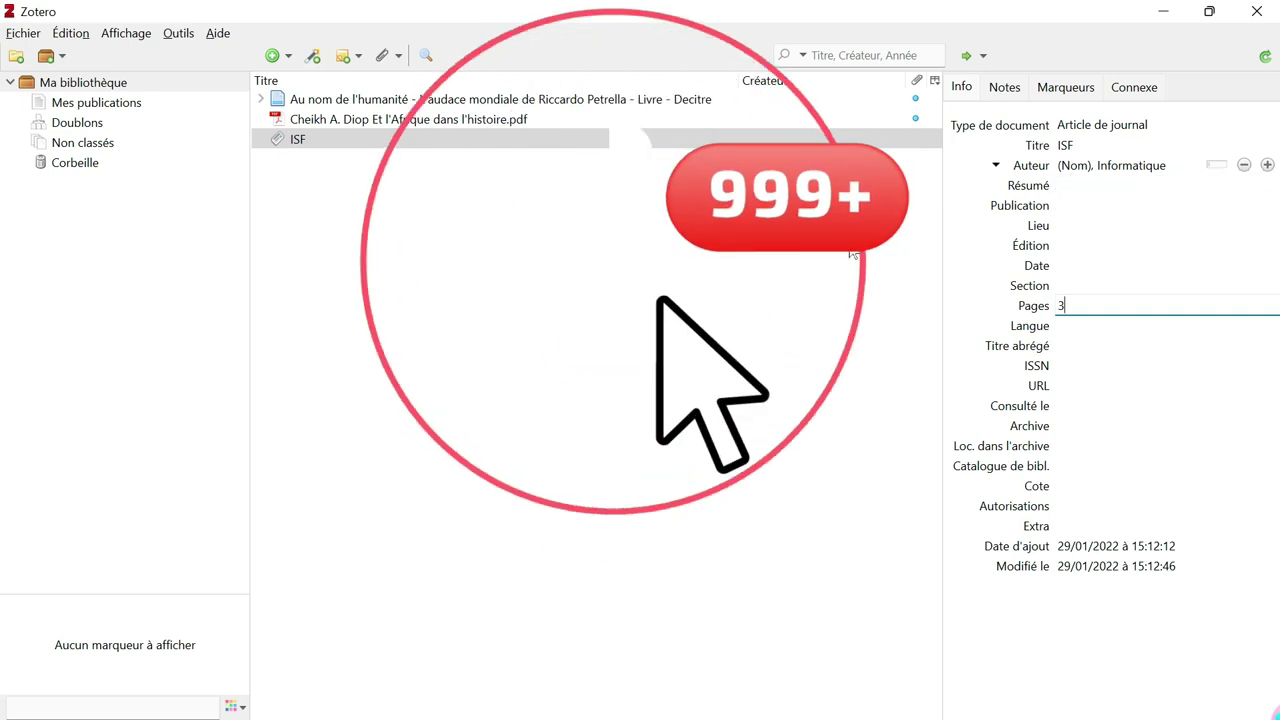
{"action": "left_click", "coordinate": [734, 335]}
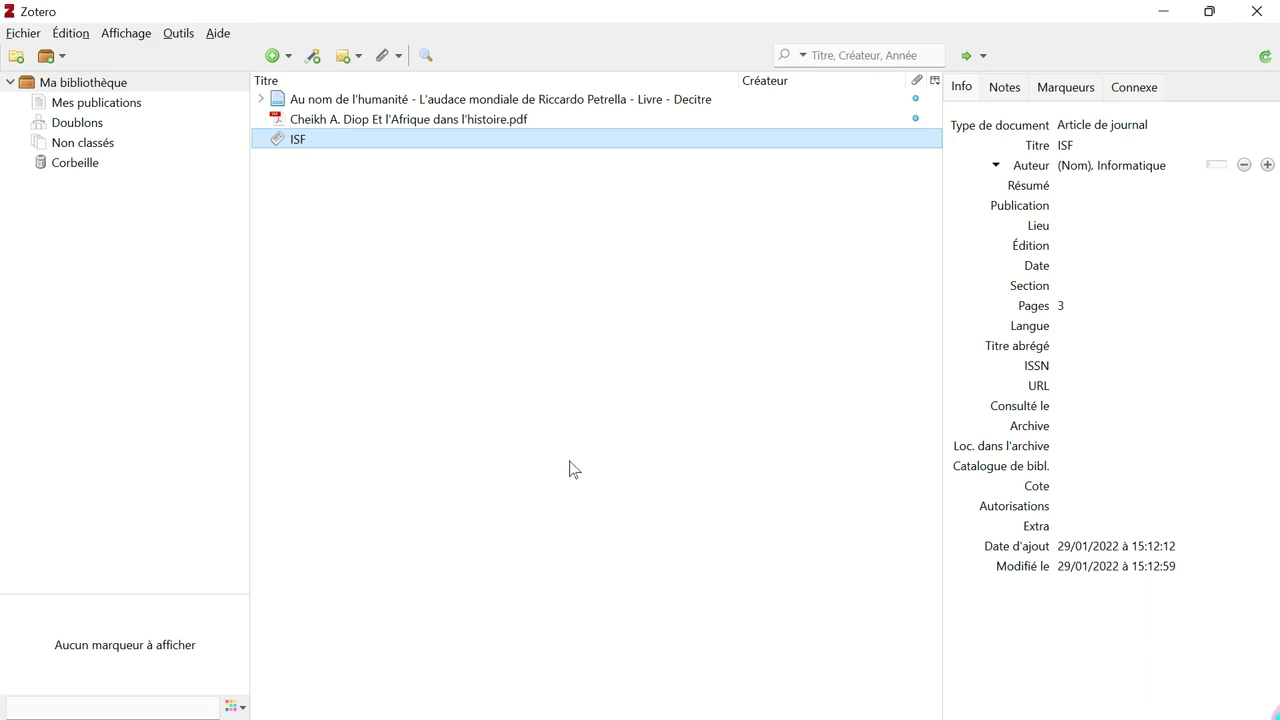
Switch to Document4 in Word, insert the ISF item as the third sentence's Zotero citation, and check its footnote
{"action": "mouse_move", "coordinate": [830, 716]}
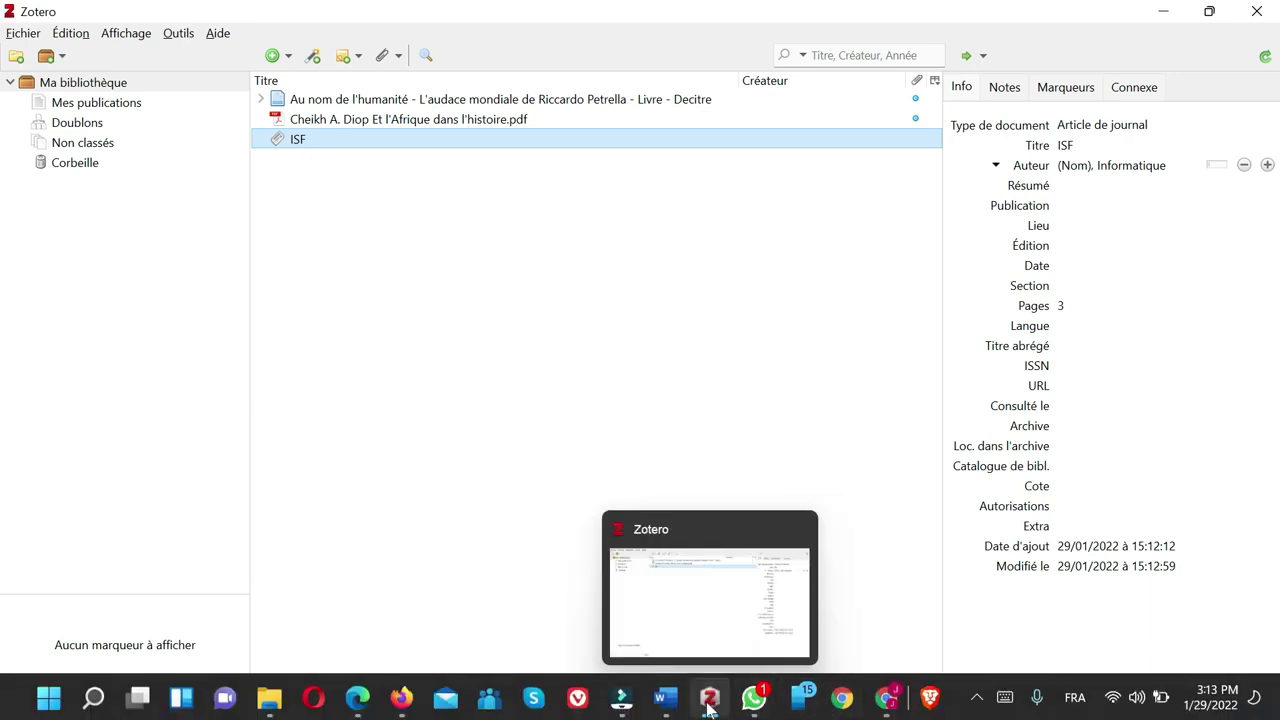
{"action": "mouse_move", "coordinate": [667, 695]}
{"action": "left_click", "coordinate": [1152, 615]}
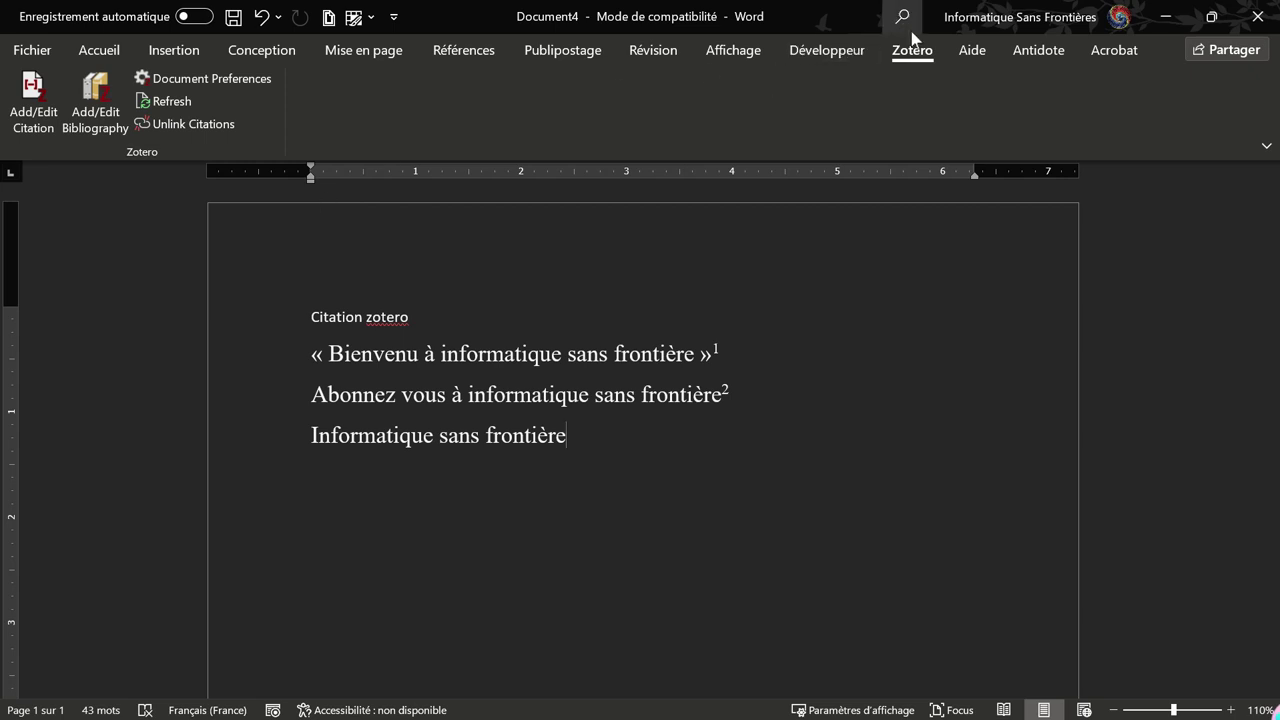
{"action": "left_click", "coordinate": [30, 110]}
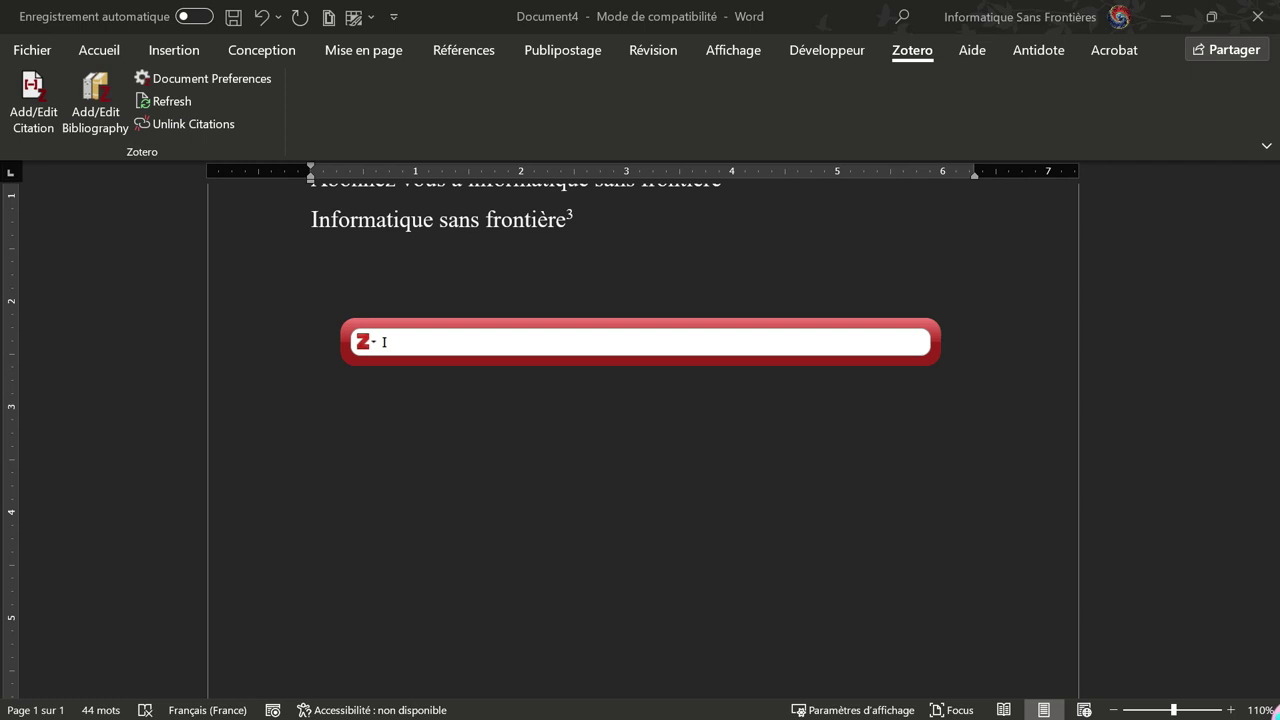
{"action": "type", "text": "SF"}
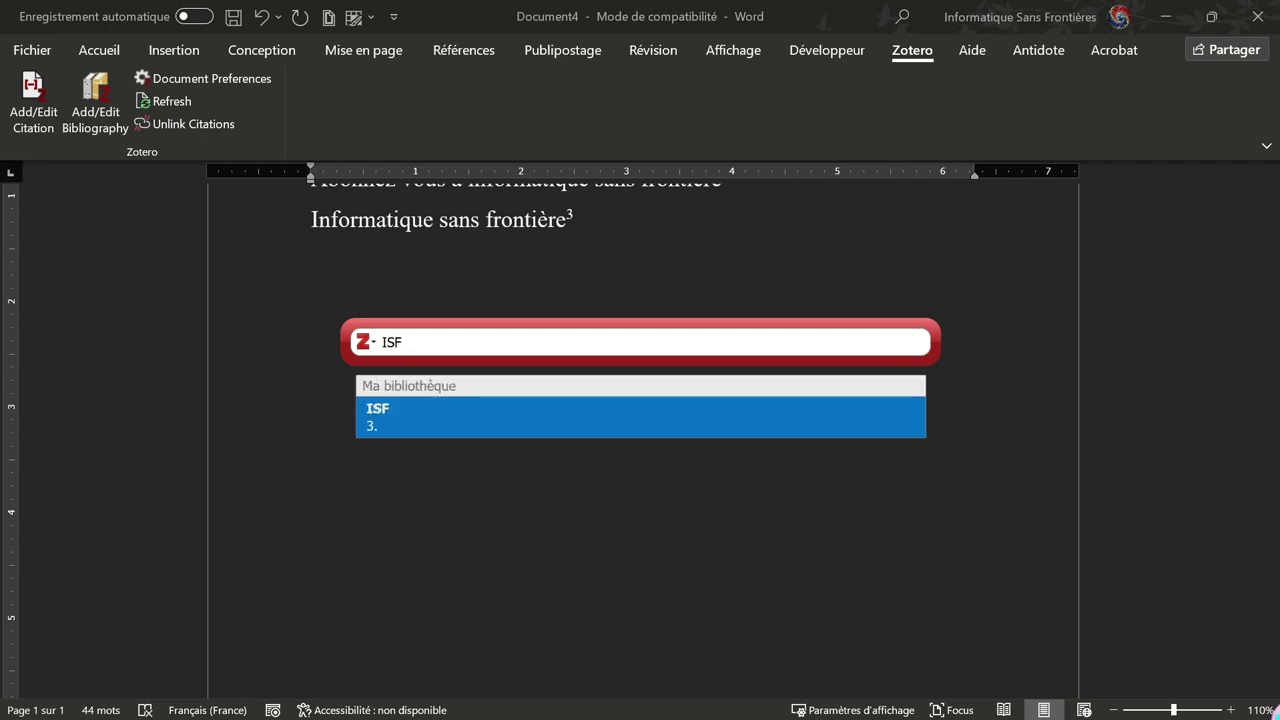
{"action": "left_click", "coordinate": [389, 424]}
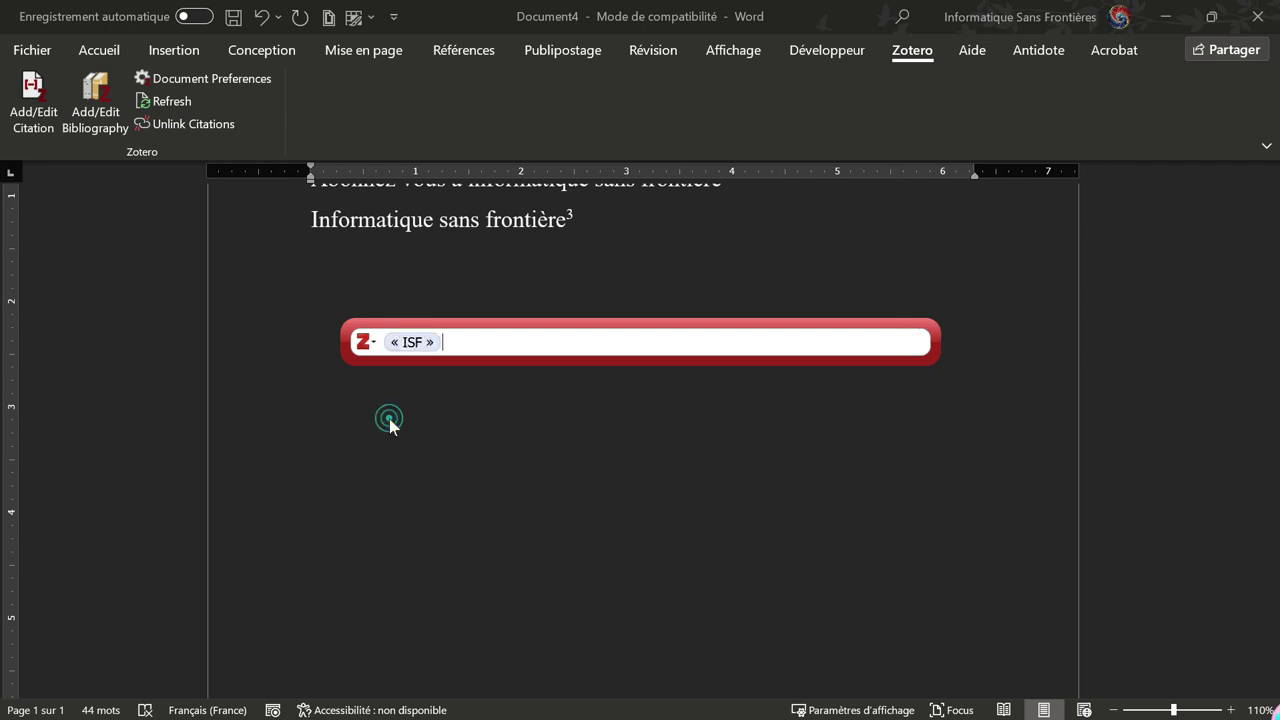
{"action": "key", "text": "Return"}
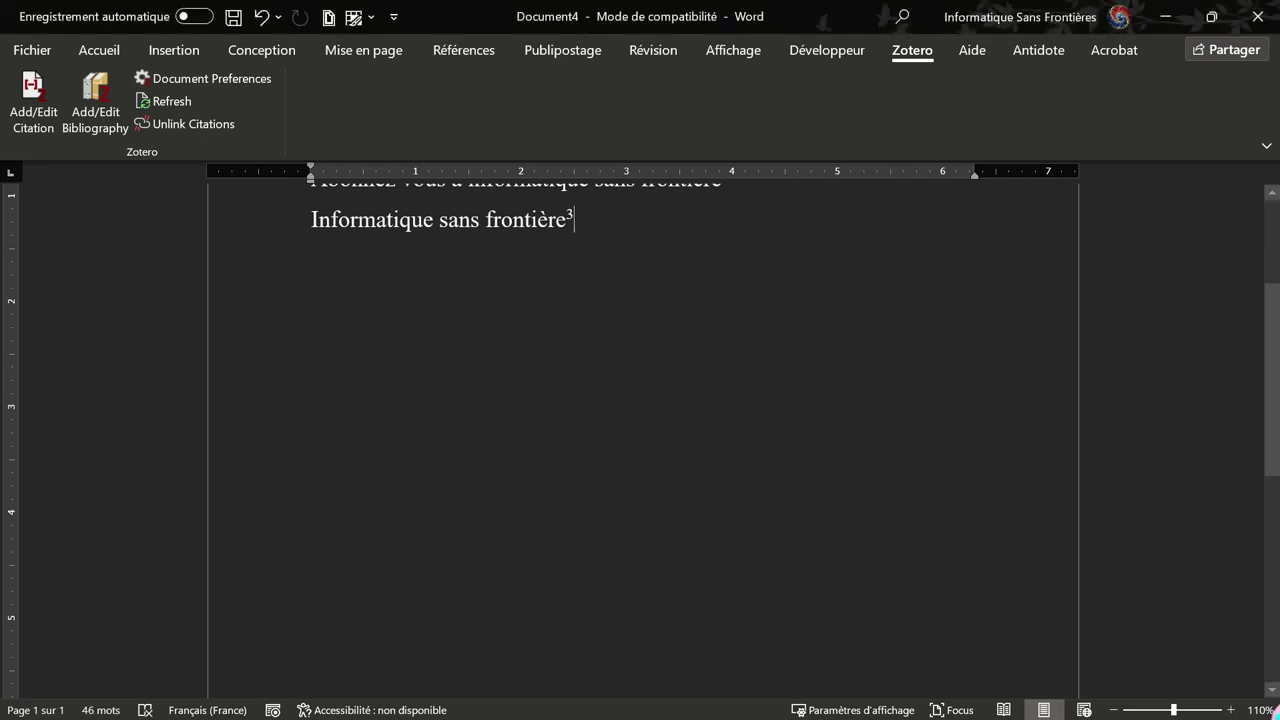
{"action": "scroll", "coordinate": [643, 440], "scroll_direction": "down", "scroll_amount": 8}
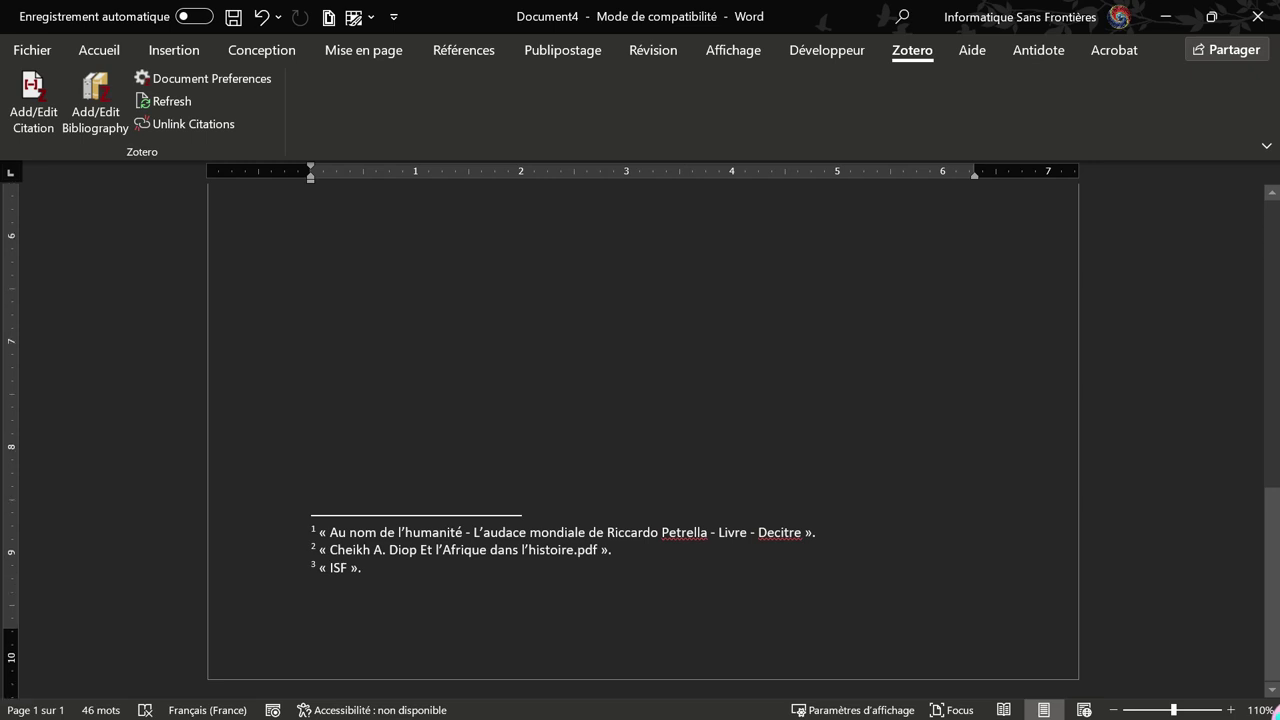
{"action": "scroll", "coordinate": [643, 440], "scroll_direction": "up", "scroll_amount": 8}
{"action": "scroll", "coordinate": [643, 440], "scroll_direction": "up", "scroll_amount": 2}
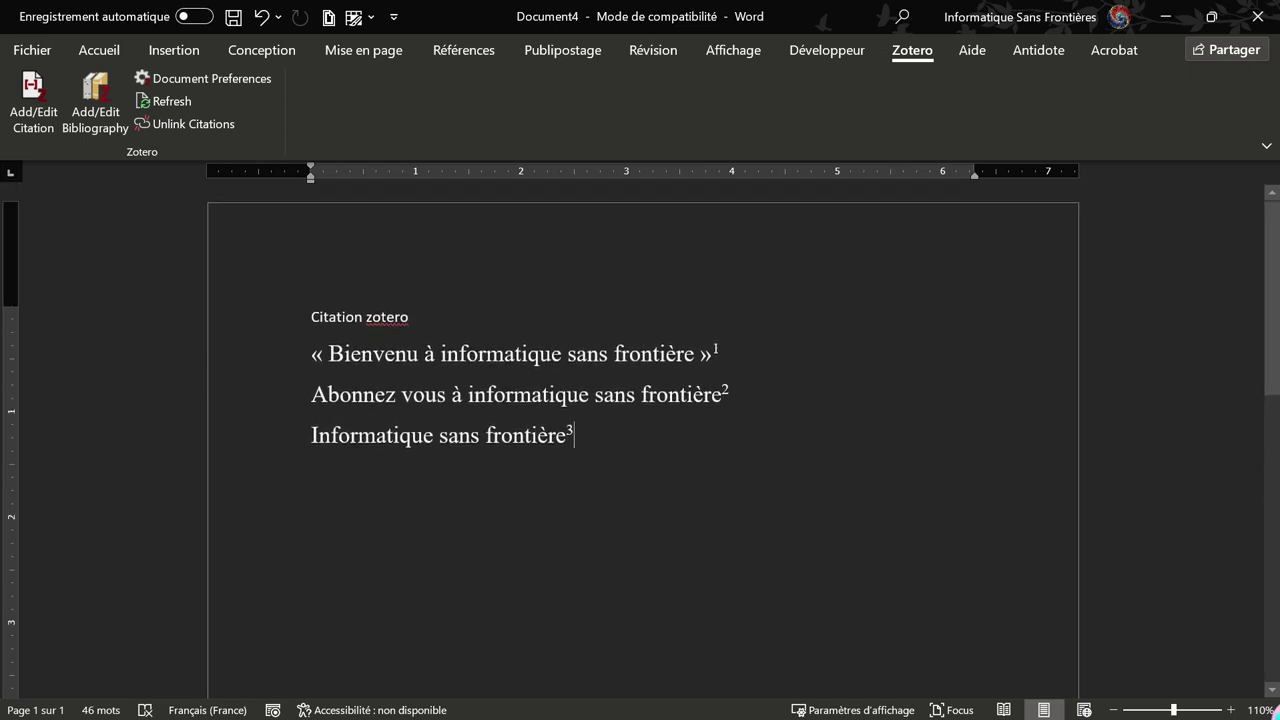
Add blank lines after the third sentence until the cursor reaches the start of a second page
{"action": "key", "text": "Return"}
{"action": "key", "text": "Return"}
{"action": "key", "text": "Return"}
{"action": "key", "text": "Return"}
{"action": "key", "text": "Return"}
{"action": "key", "text": "Return"}
{"action": "key", "text": "Return"}
{"action": "key", "text": "Return"}
{"action": "key", "text": "Return"}
{"action": "key", "text": "Return"}
{"action": "key", "text": "Return"}
{"action": "key", "text": "Return"}
{"action": "key", "text": "Return"}
{"action": "key", "text": "Return"}
{"action": "key", "text": "Return"}
{"action": "key", "text": "Return"}
{"action": "key", "text": "Return"}
{"action": "key", "text": "Return"}
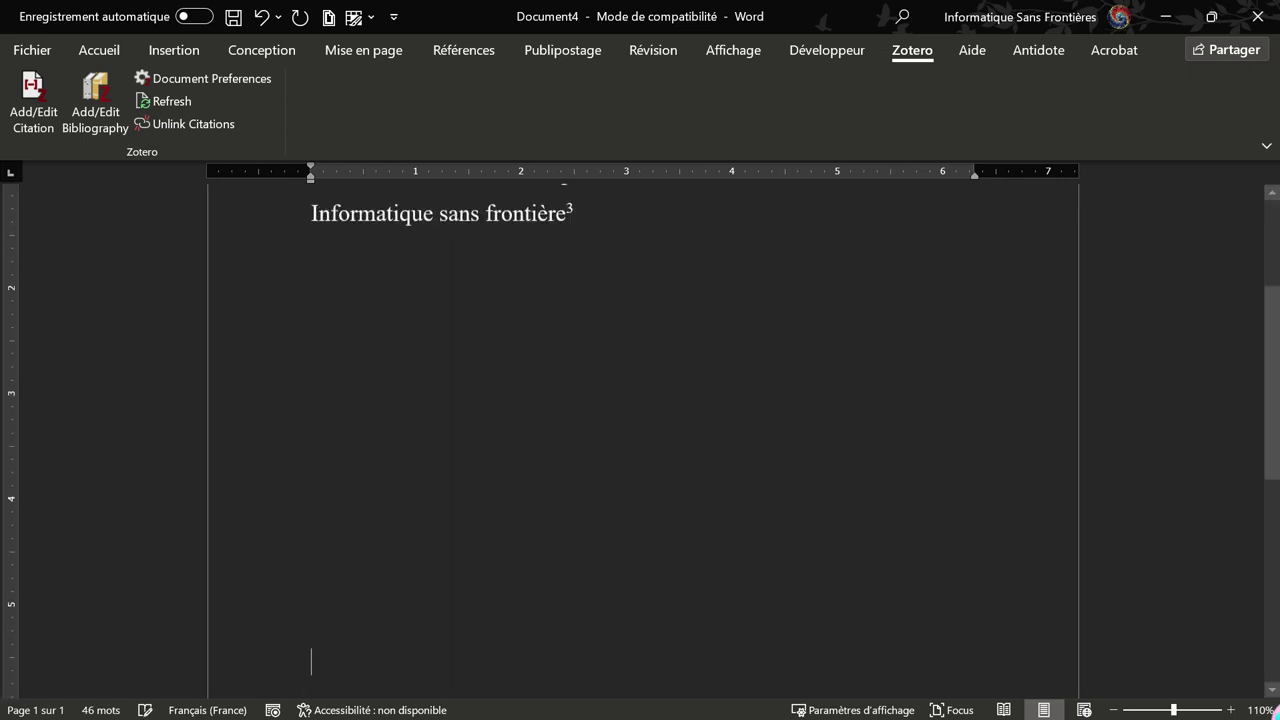
{"action": "key", "text": "Up"}
{"action": "key", "text": "Up"}
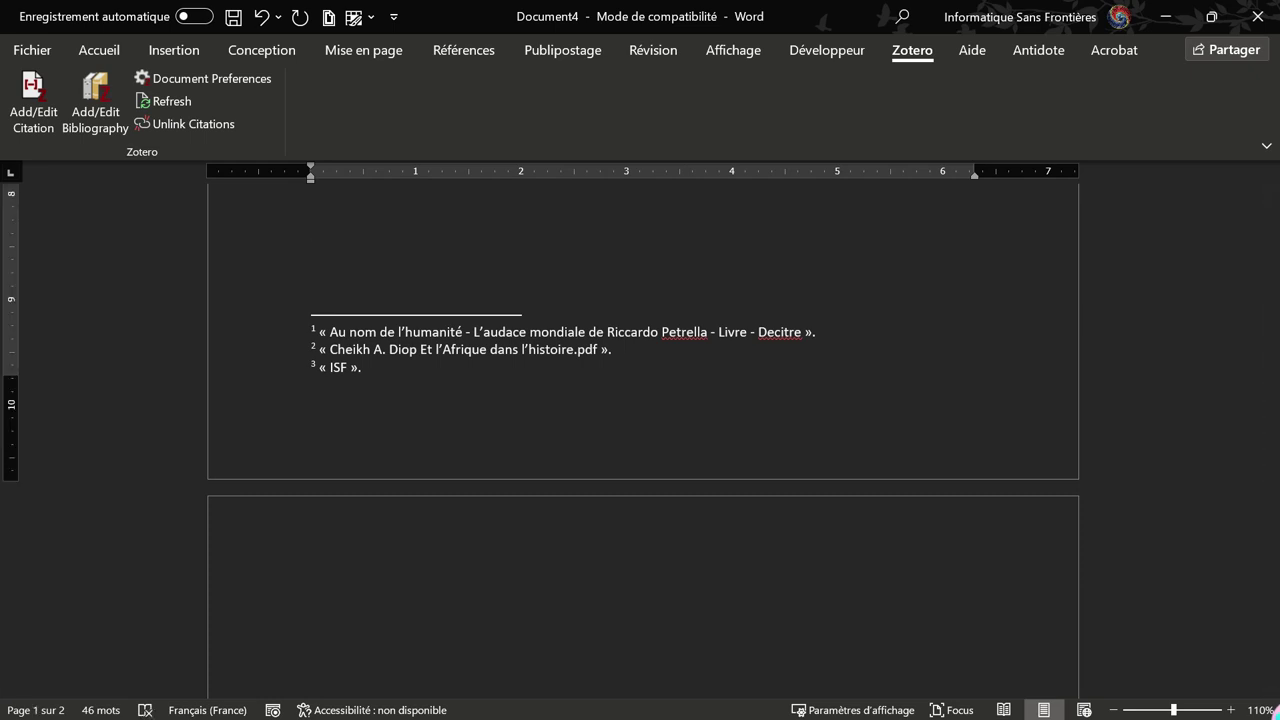
{"action": "key", "text": "Down"}
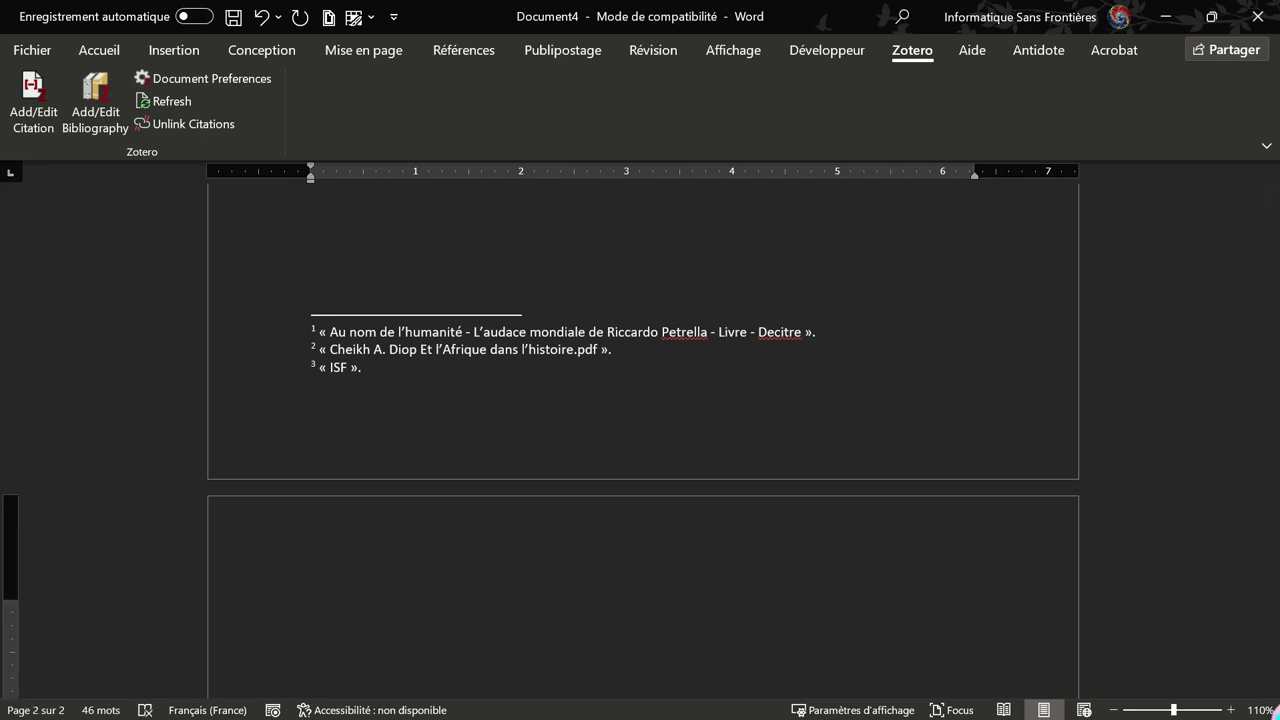
Enter the heading BIBLIOGRAPHIE on the second page and start inserting the Zotero bibliography
{"action": "type", "text": "BIBLIOGRA"}
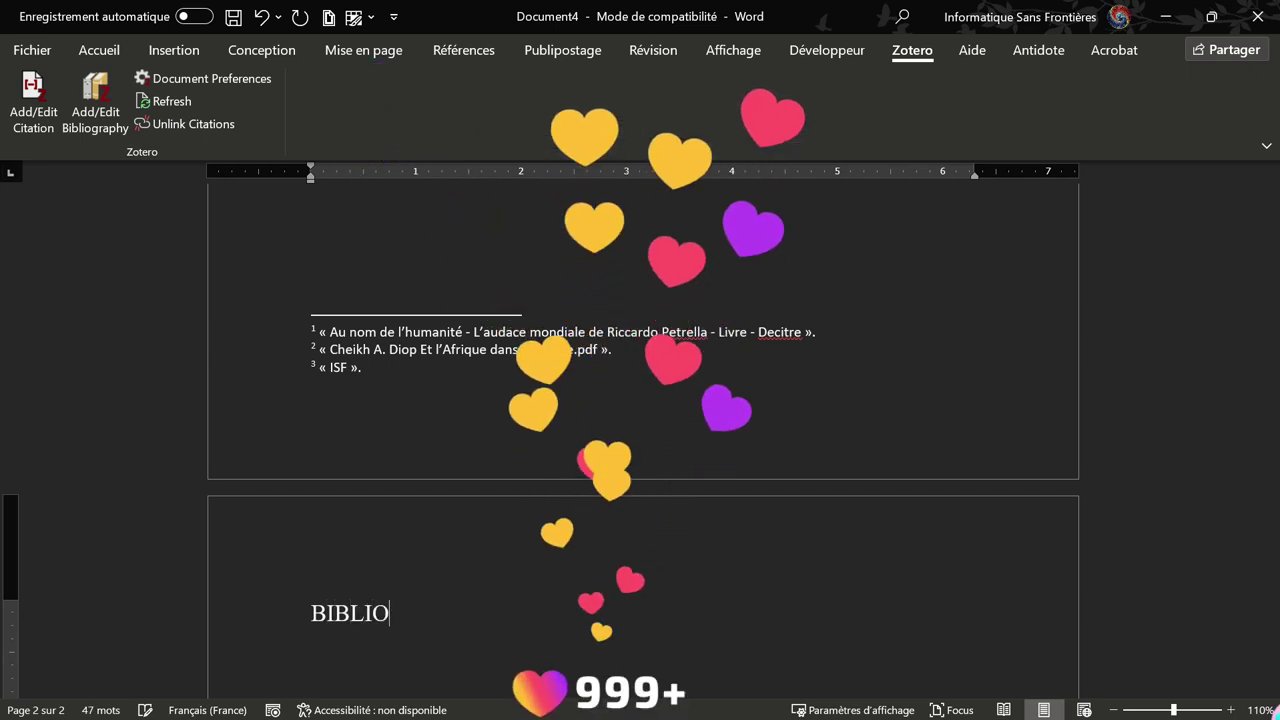
{"action": "type", "text": "PHIE"}
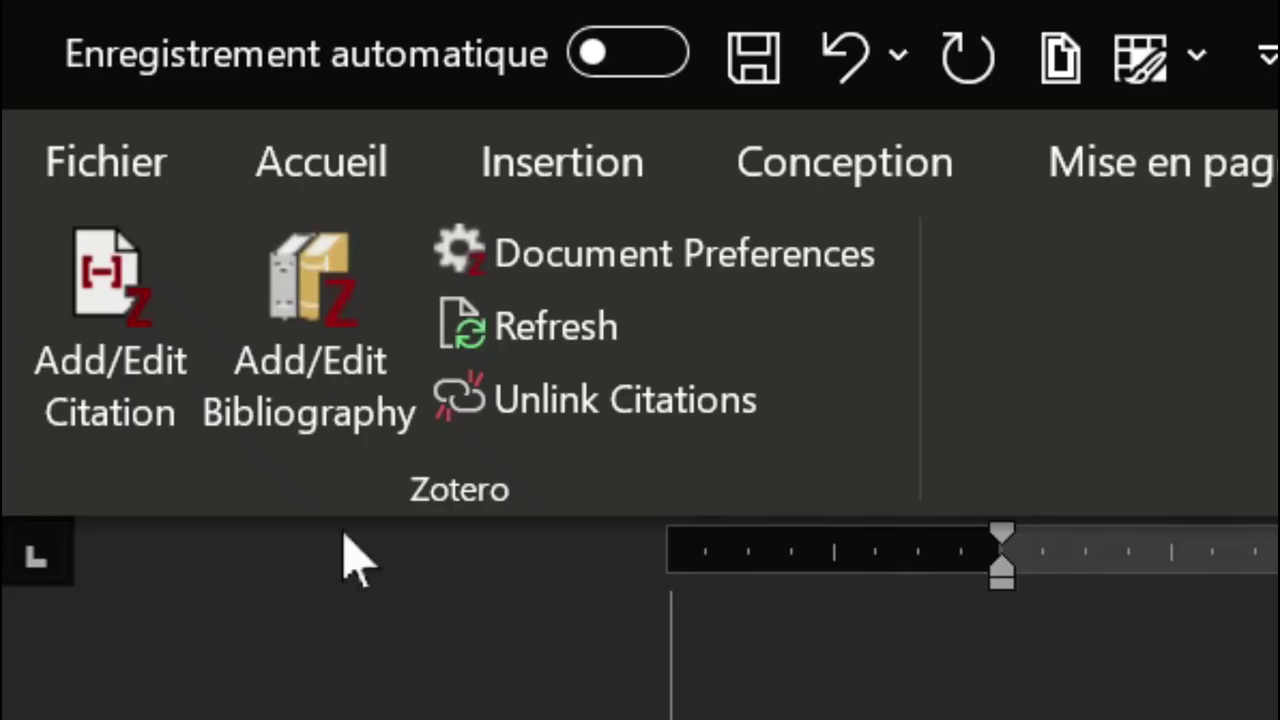
{"action": "left_click", "coordinate": [328, 345]}
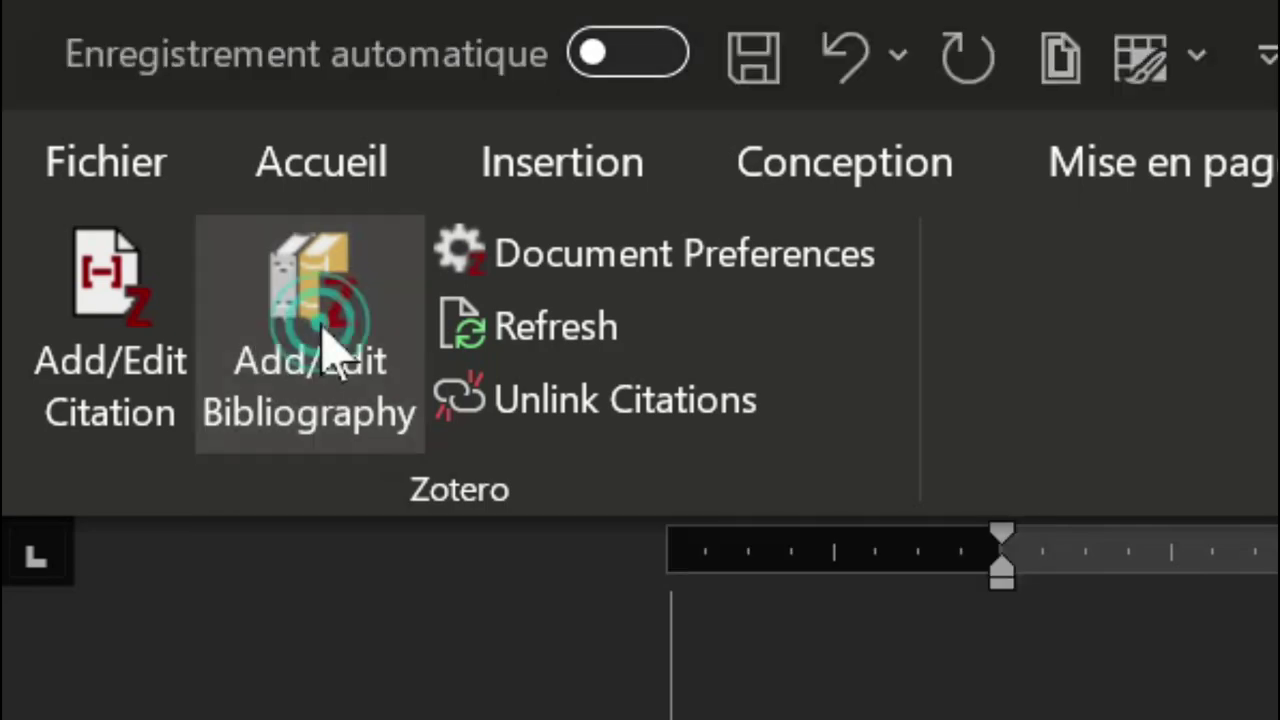